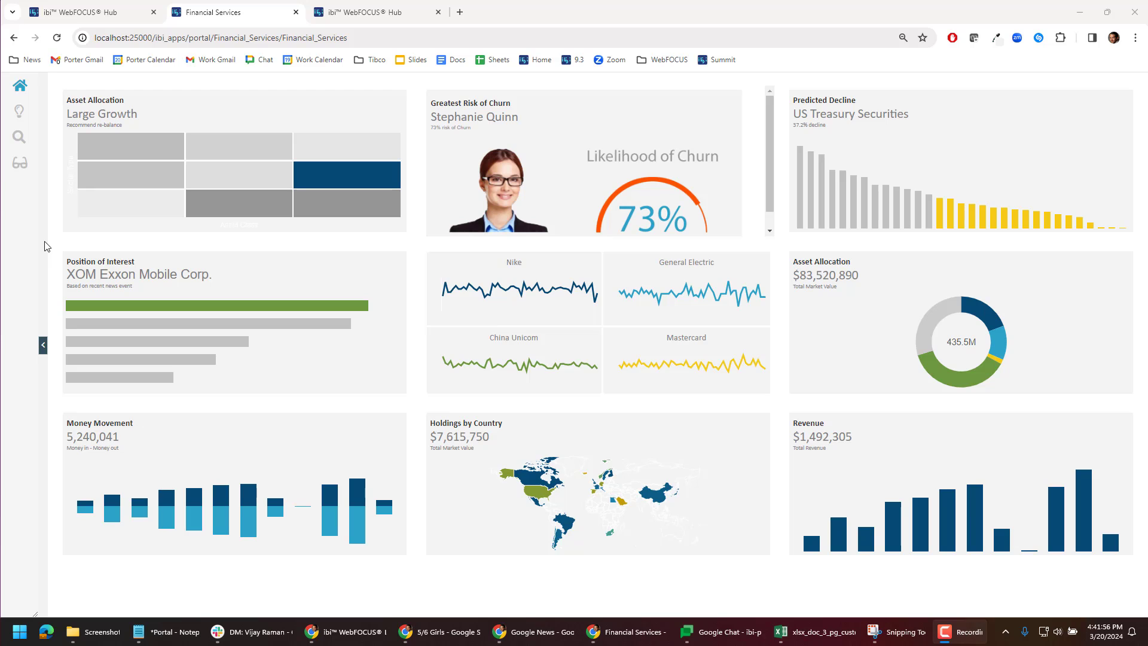
Step: Browse the pages of the existing Financial Services portal
click(25, 168)
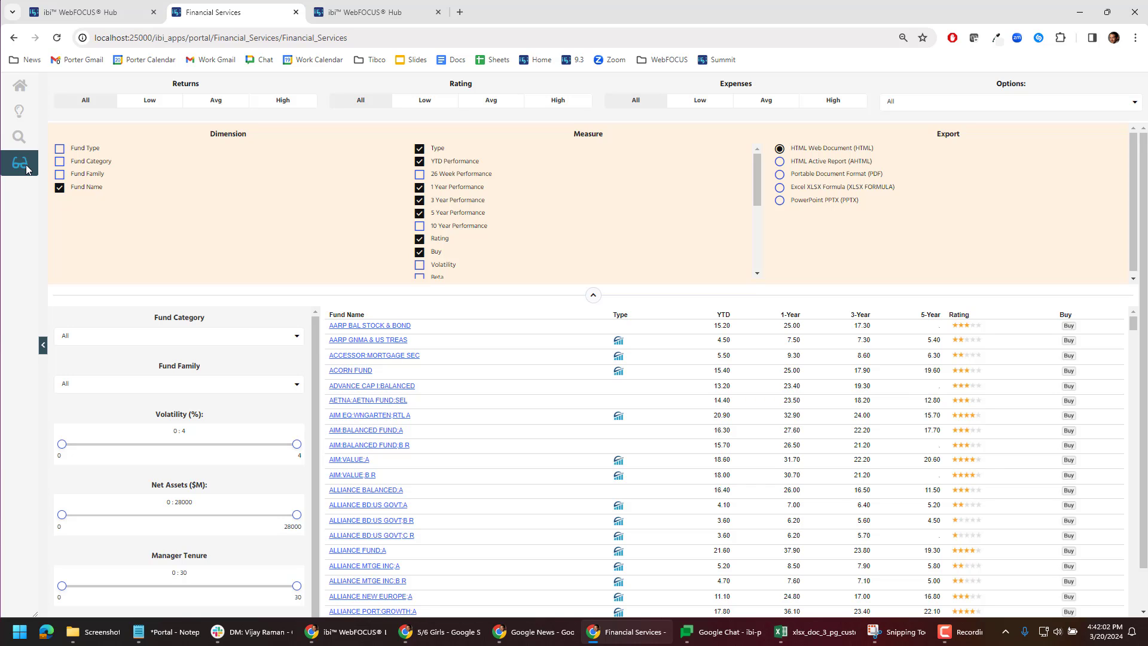
click(18, 114)
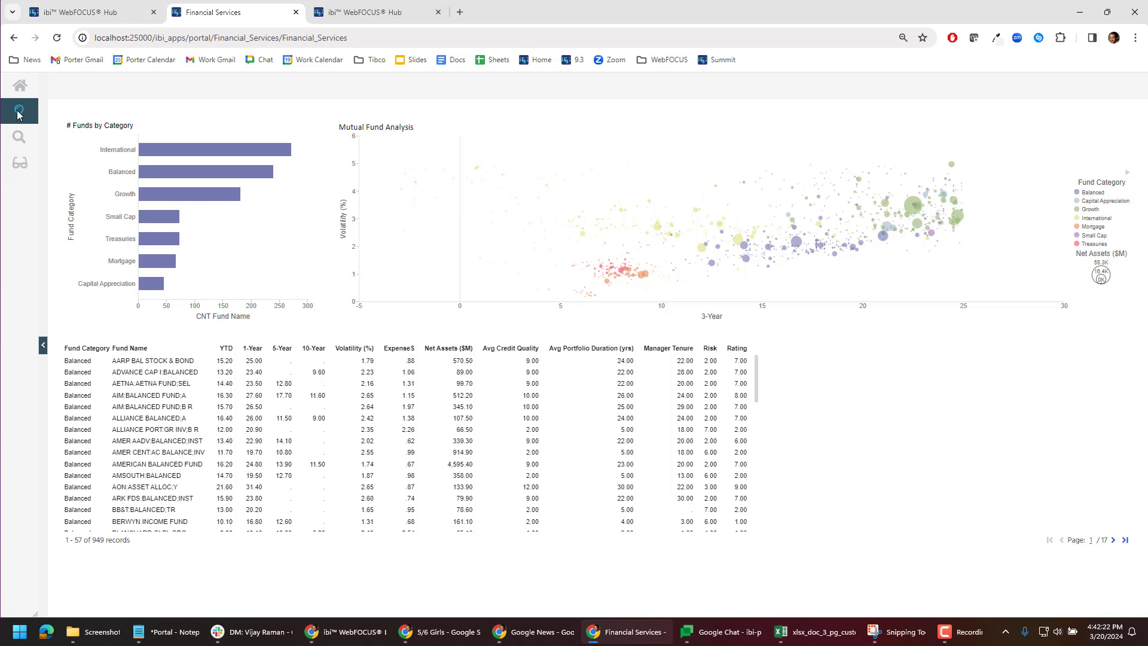
Step: Create a new portal titled Fintoso Financial 2 from the Hub
click(369, 12)
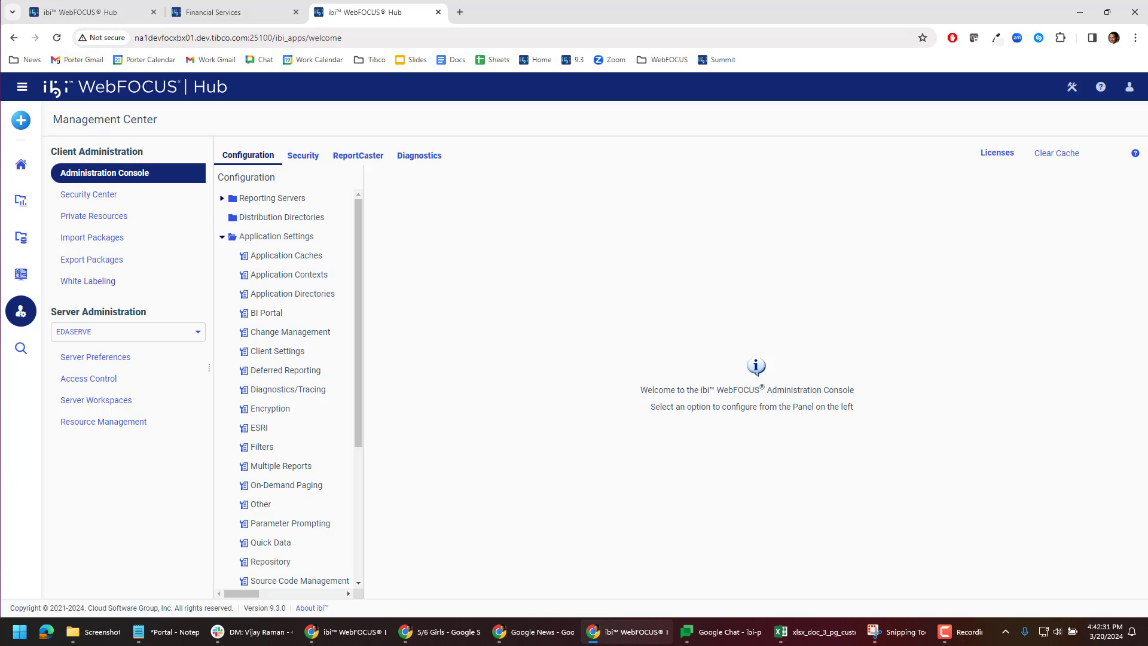
click(21, 163)
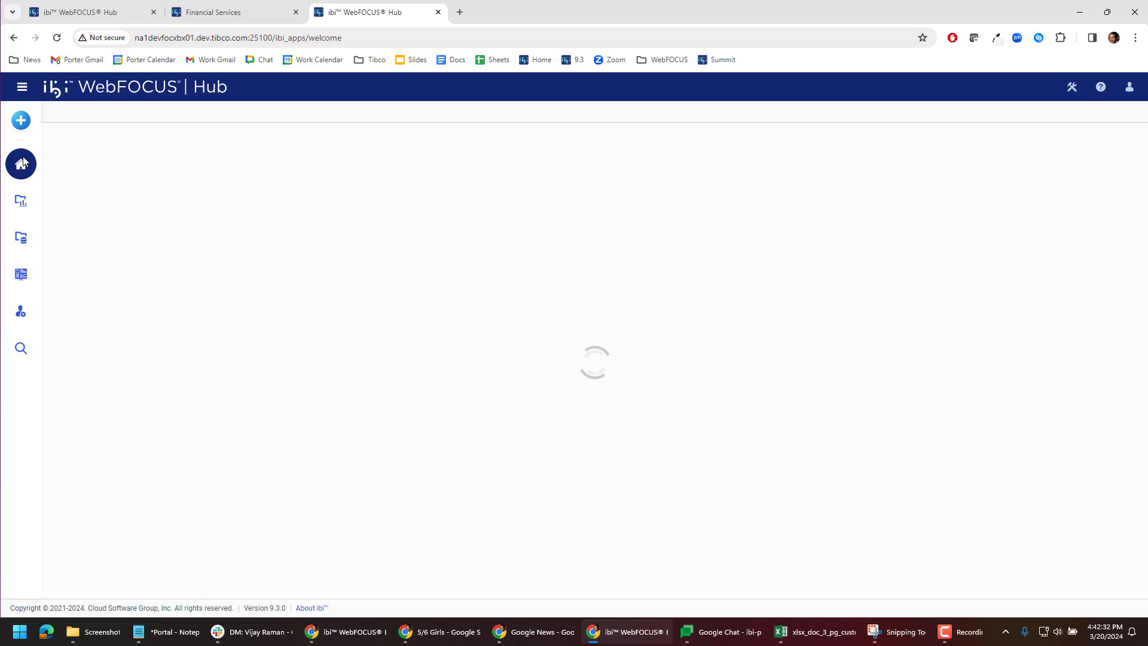
click(20, 120)
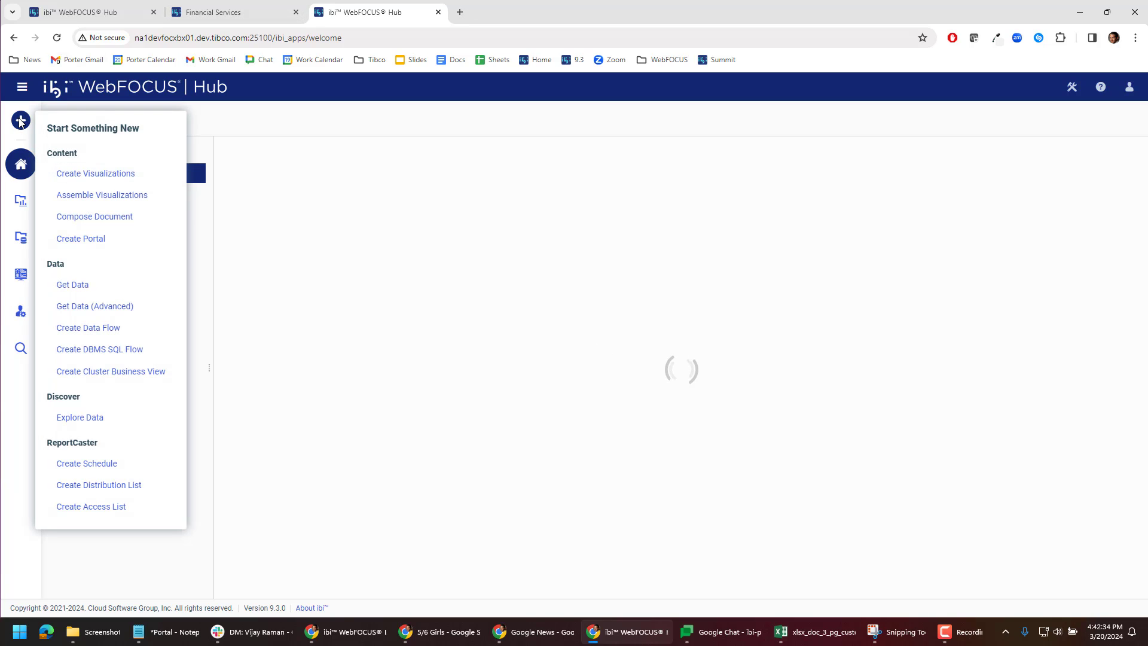
click(104, 237)
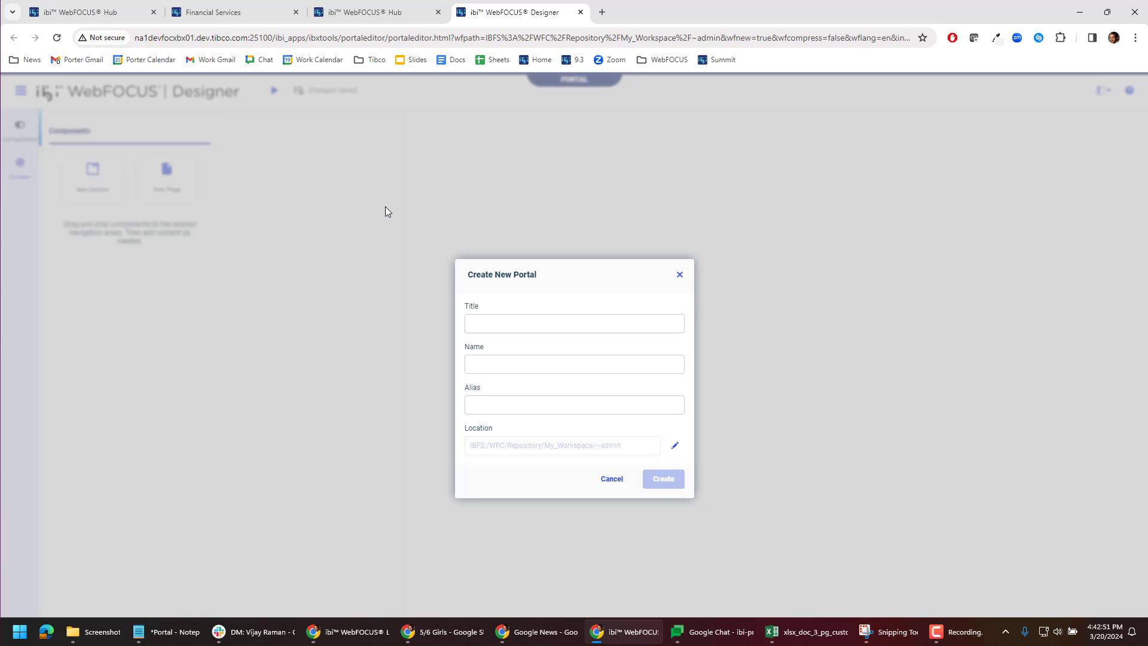
click(500, 324)
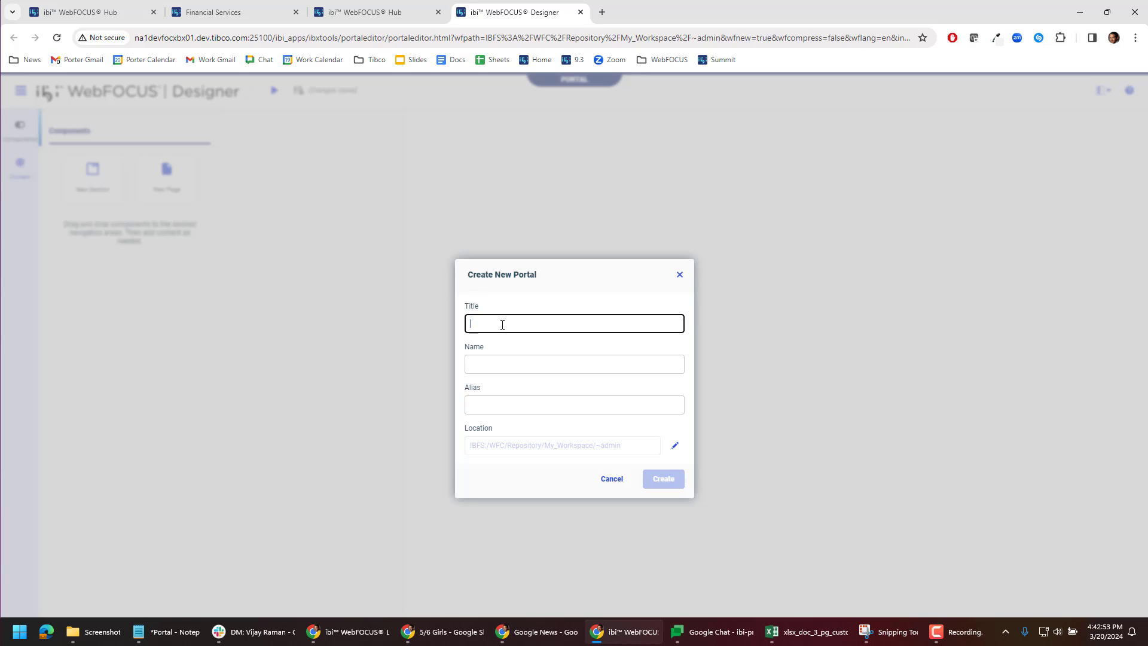
text(Fintoso )
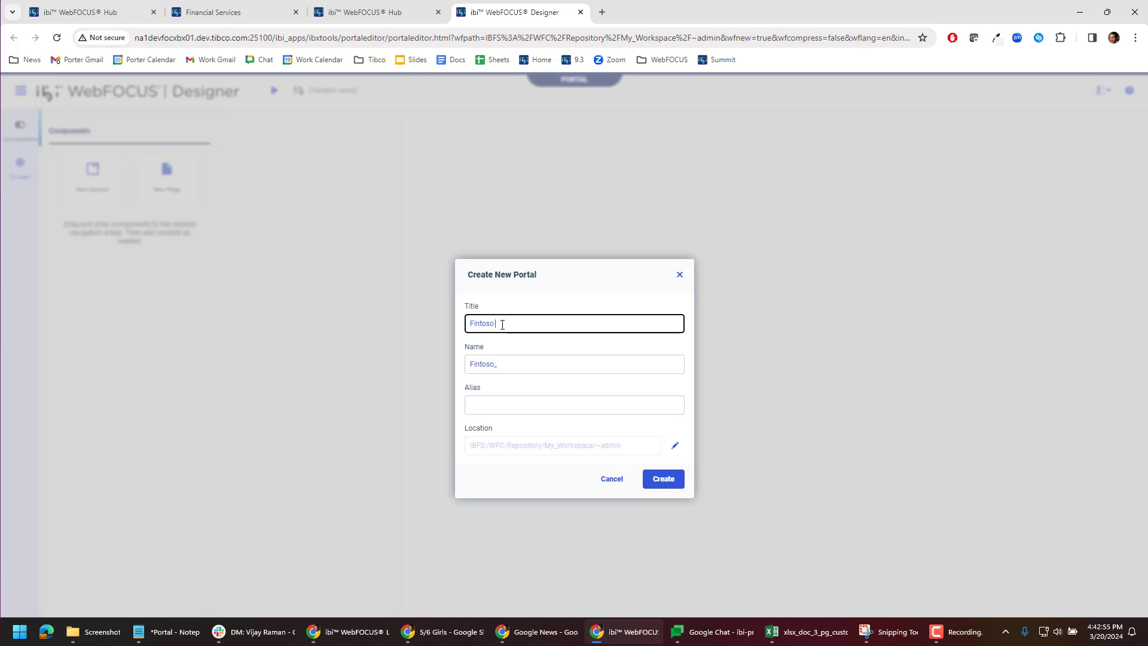
text(Financial 2)
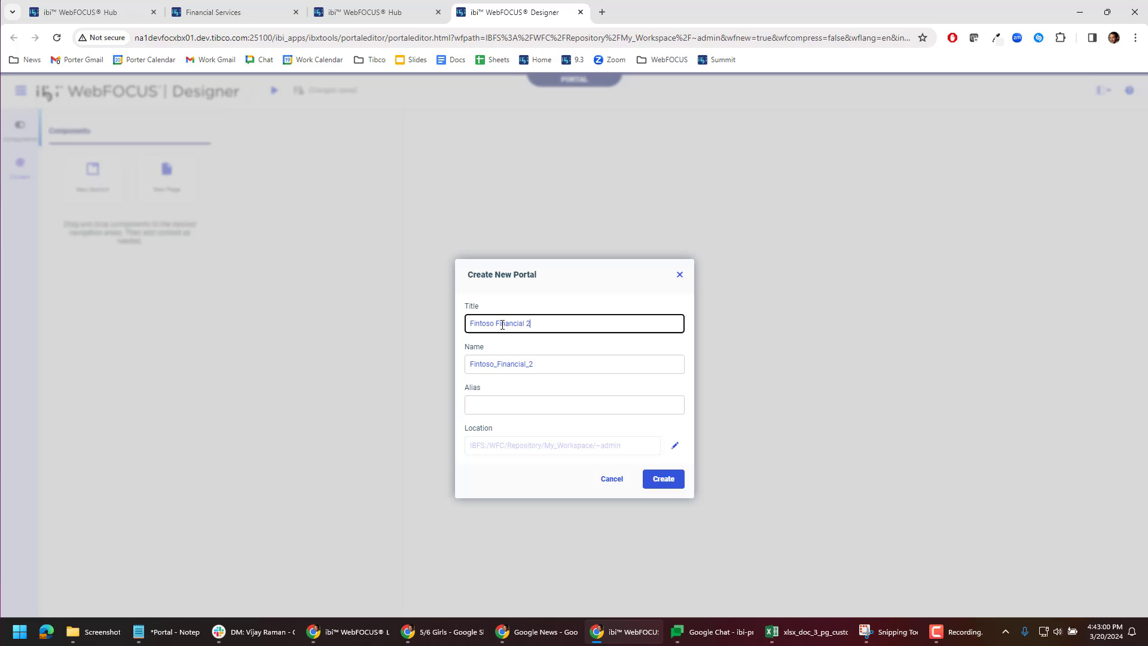
click(665, 483)
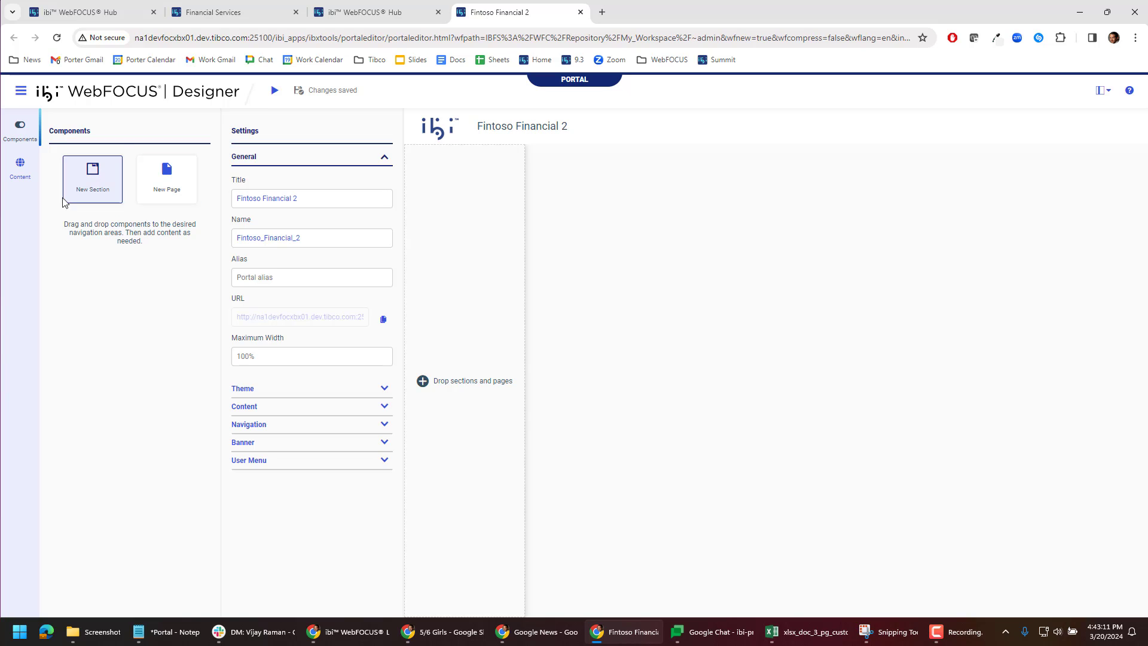
Step: Review the portal's general settings and theme options
click(25, 166)
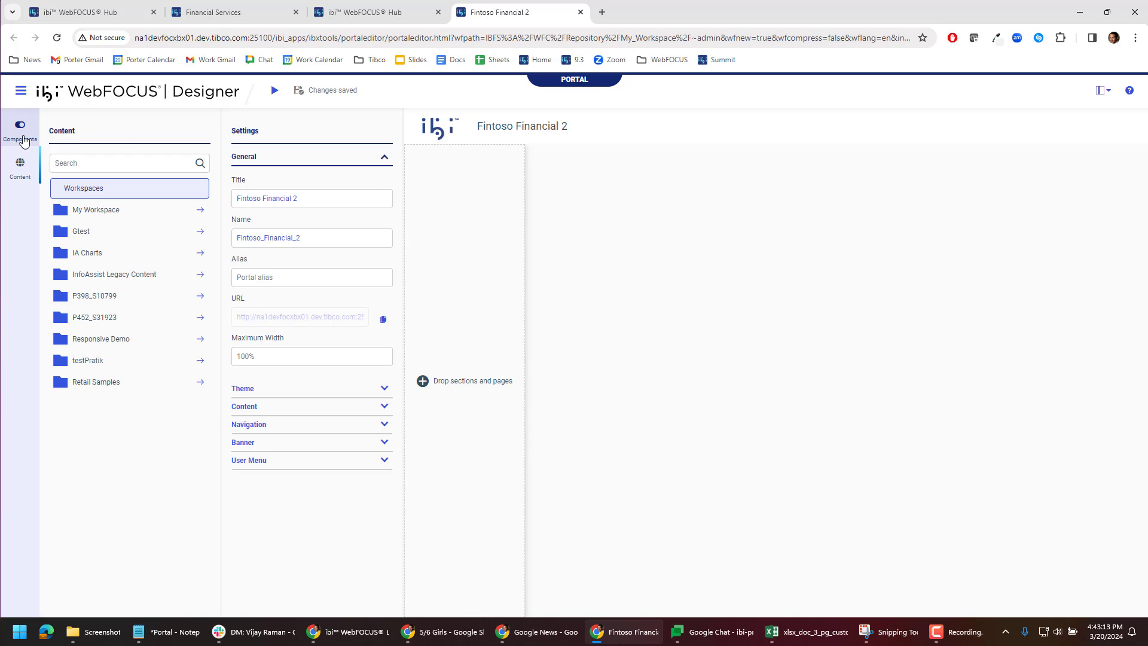
click(20, 130)
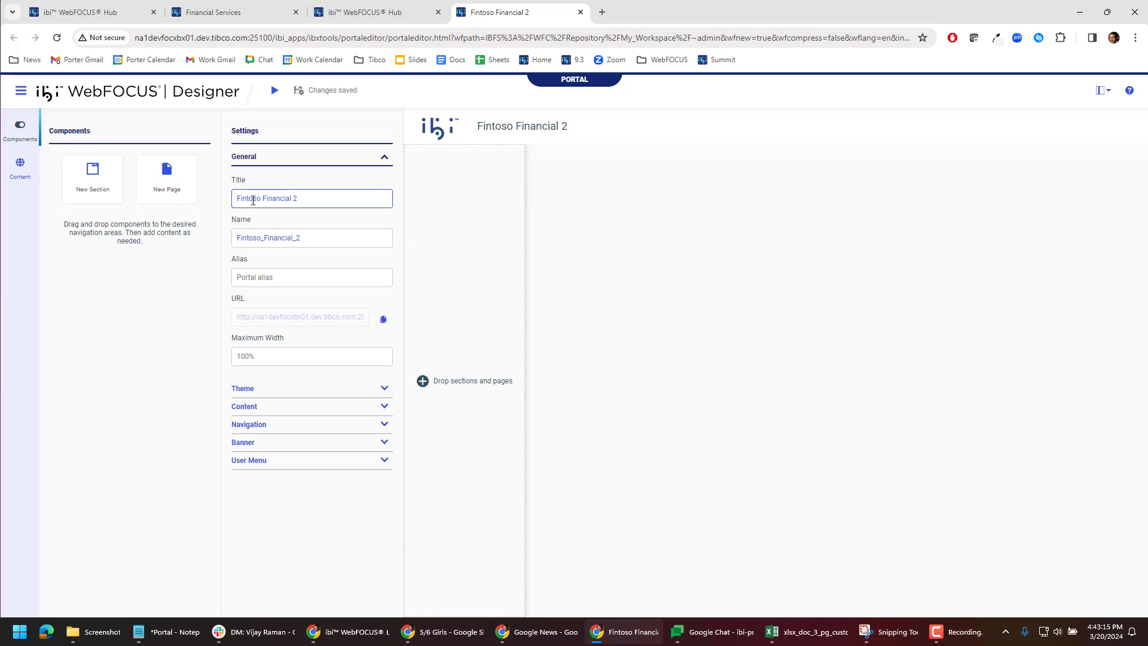
click(266, 360)
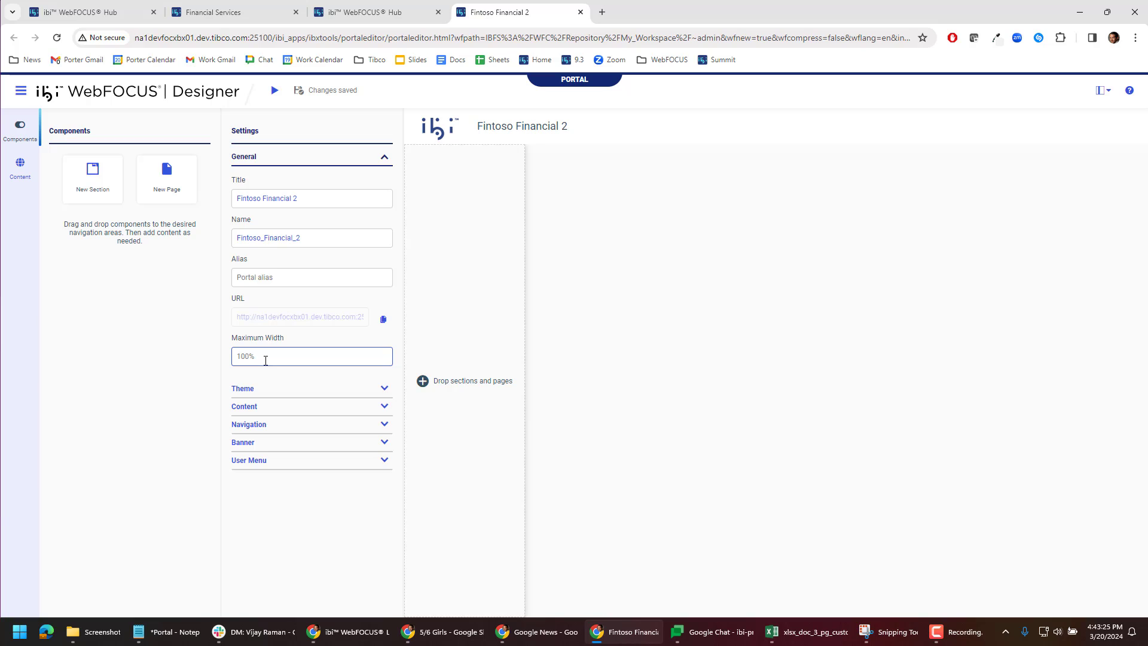
click(382, 388)
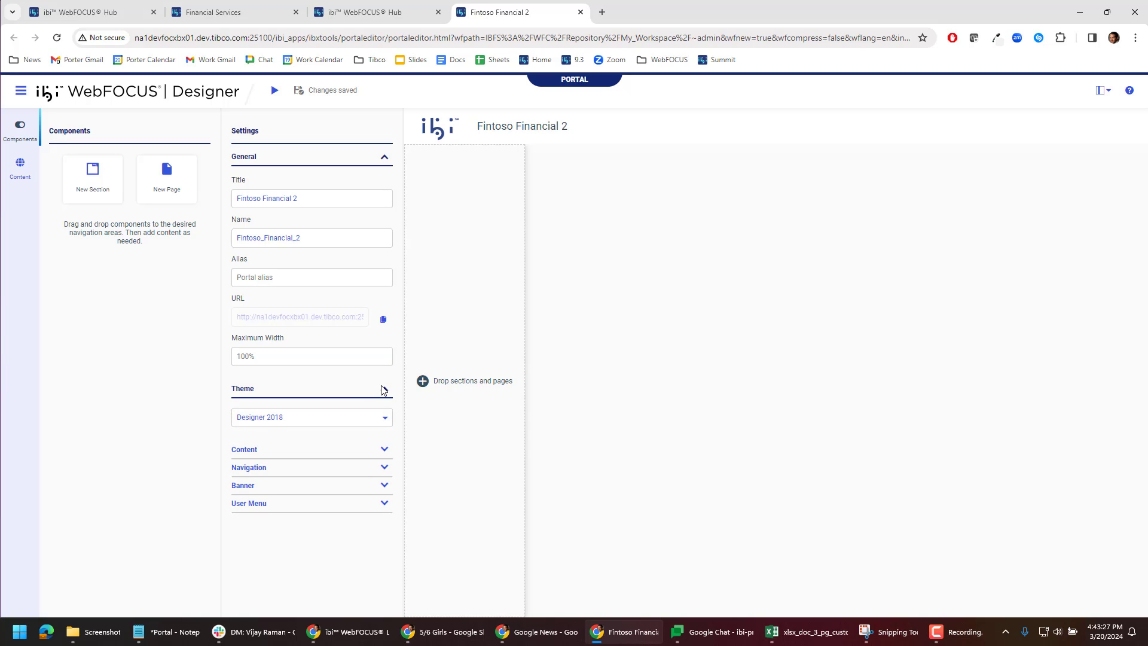
click(386, 417)
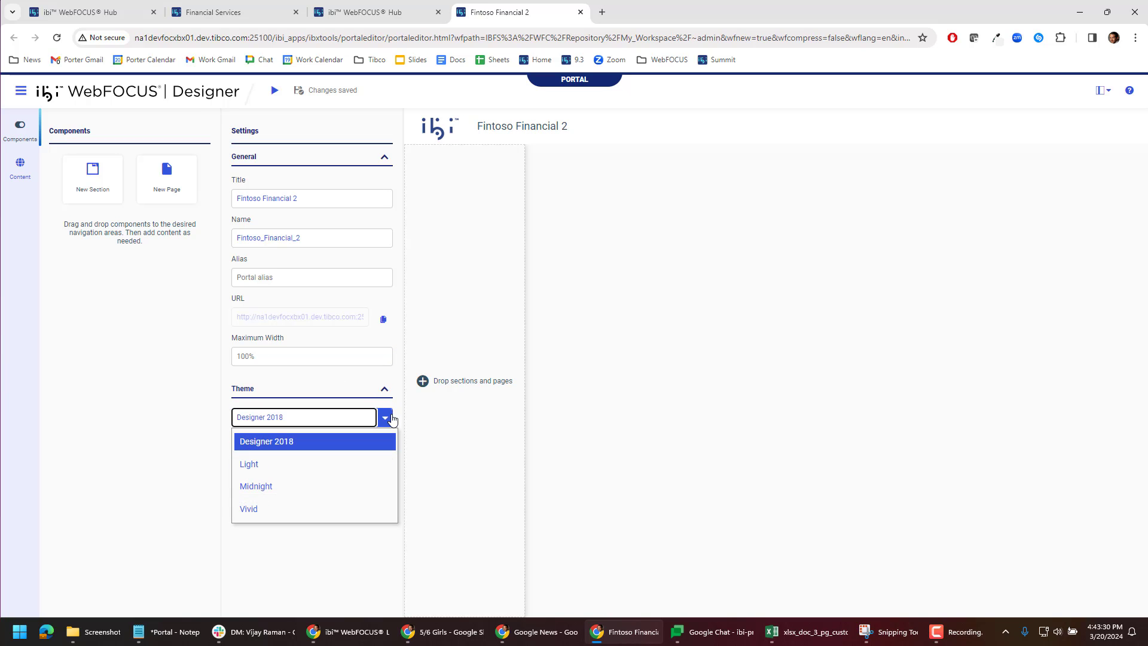
click(390, 417)
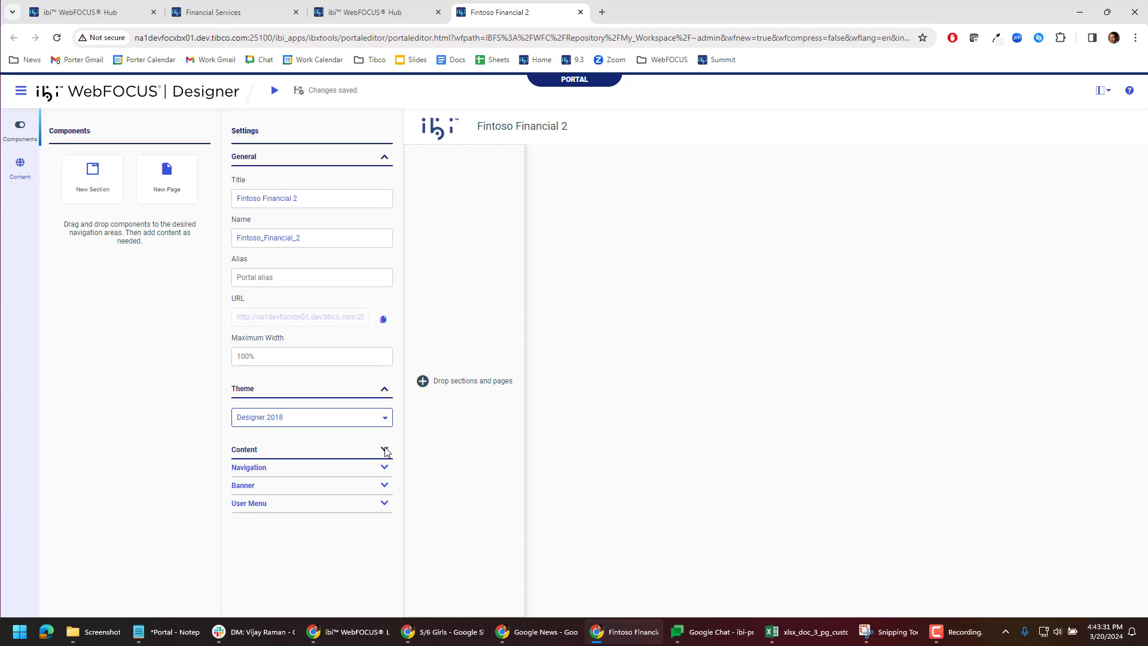
Step: Review the portal's navigation, banner and user menu settings
click(384, 467)
scroll(377, 463, down, 1)
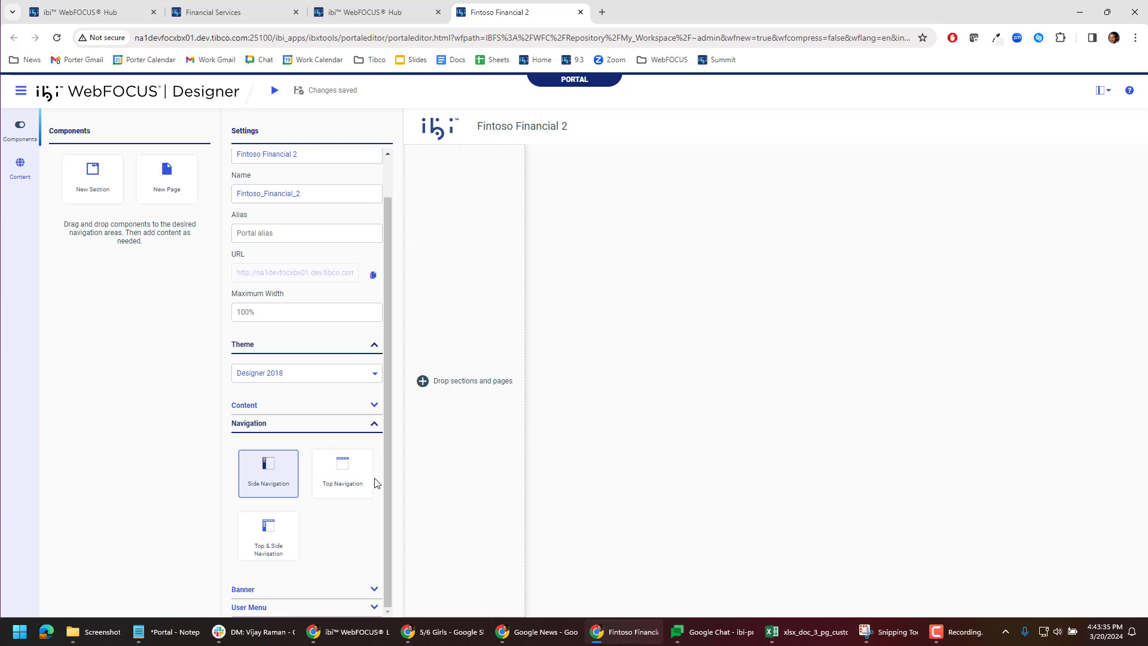
click(375, 424)
click(384, 484)
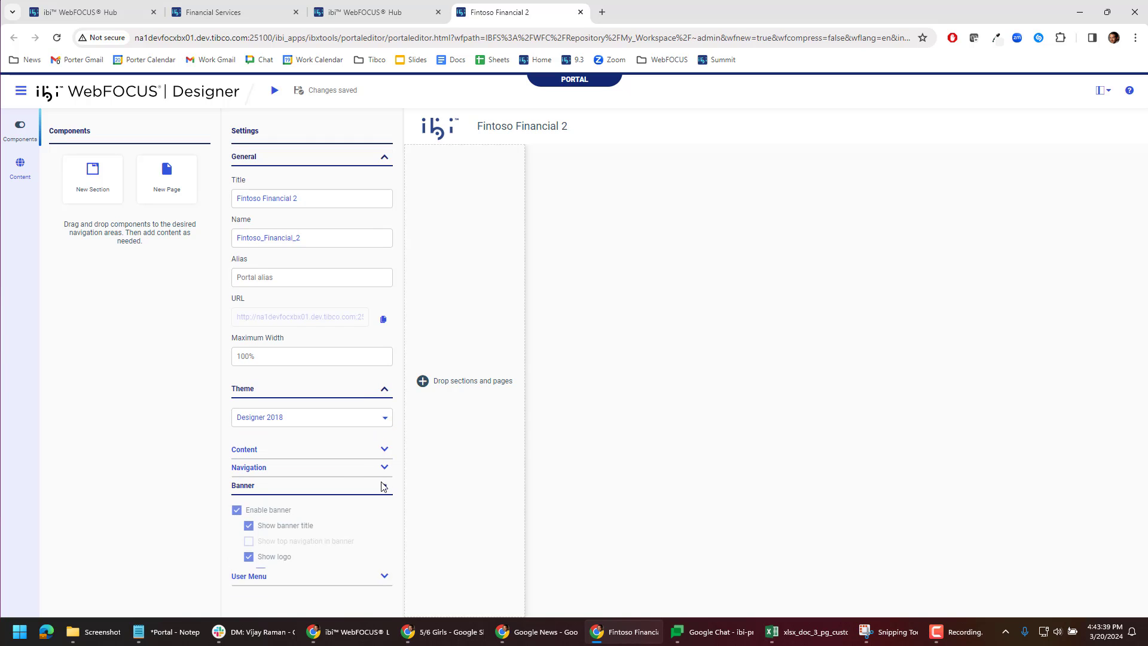
scroll(337, 461, down, 2)
click(238, 385)
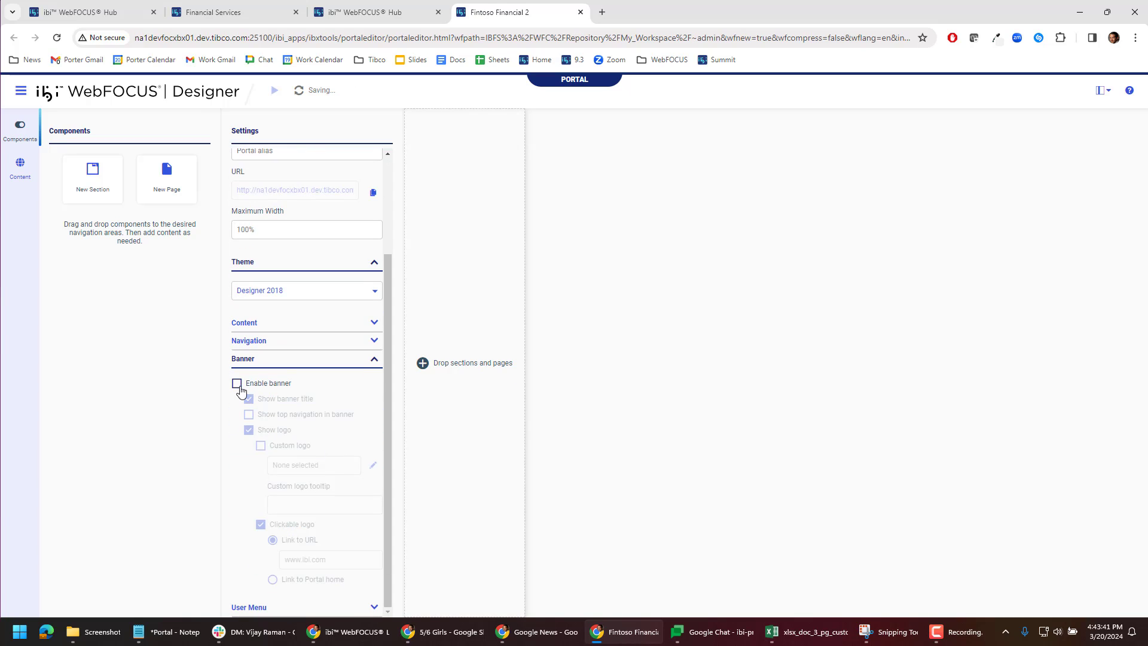
click(238, 385)
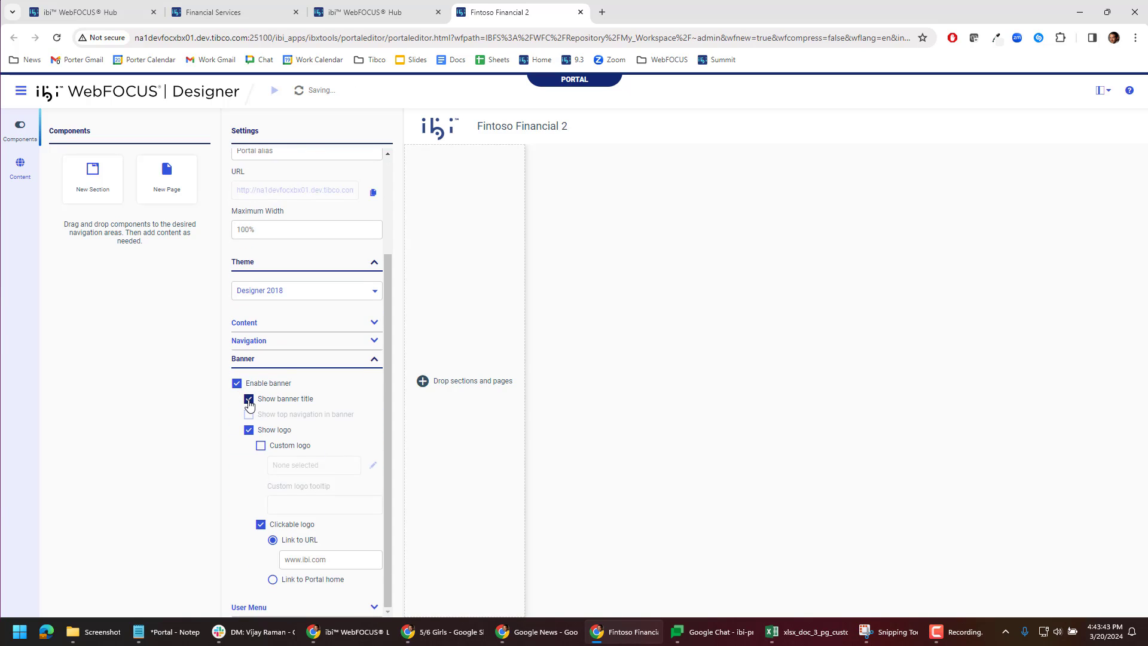
click(249, 401)
click(248, 400)
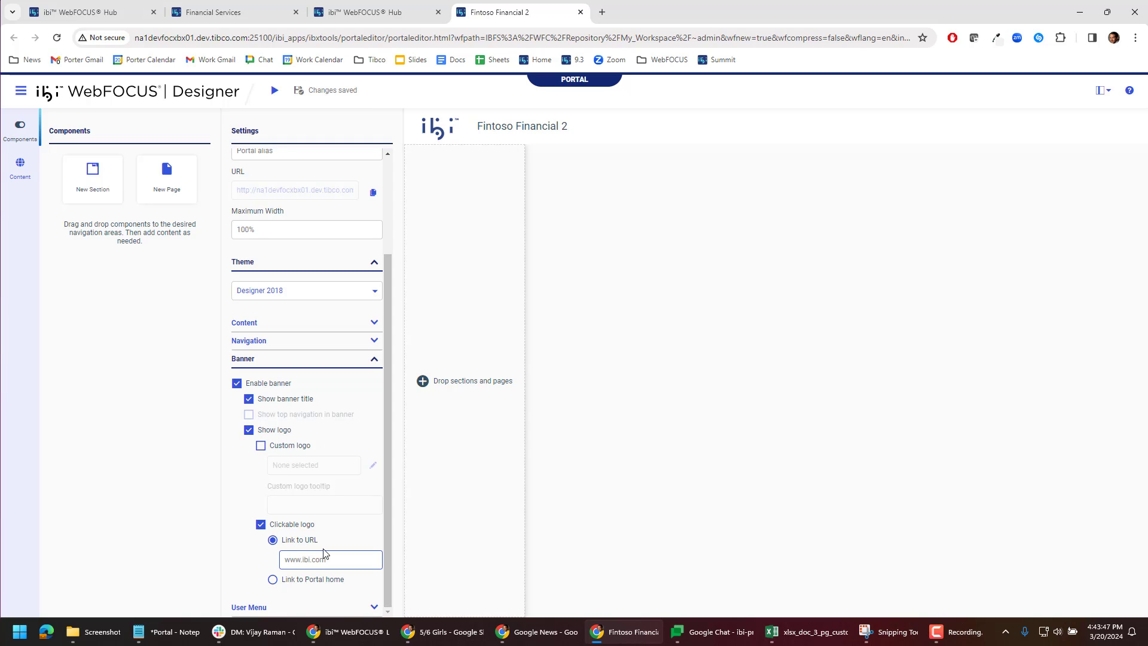
click(374, 607)
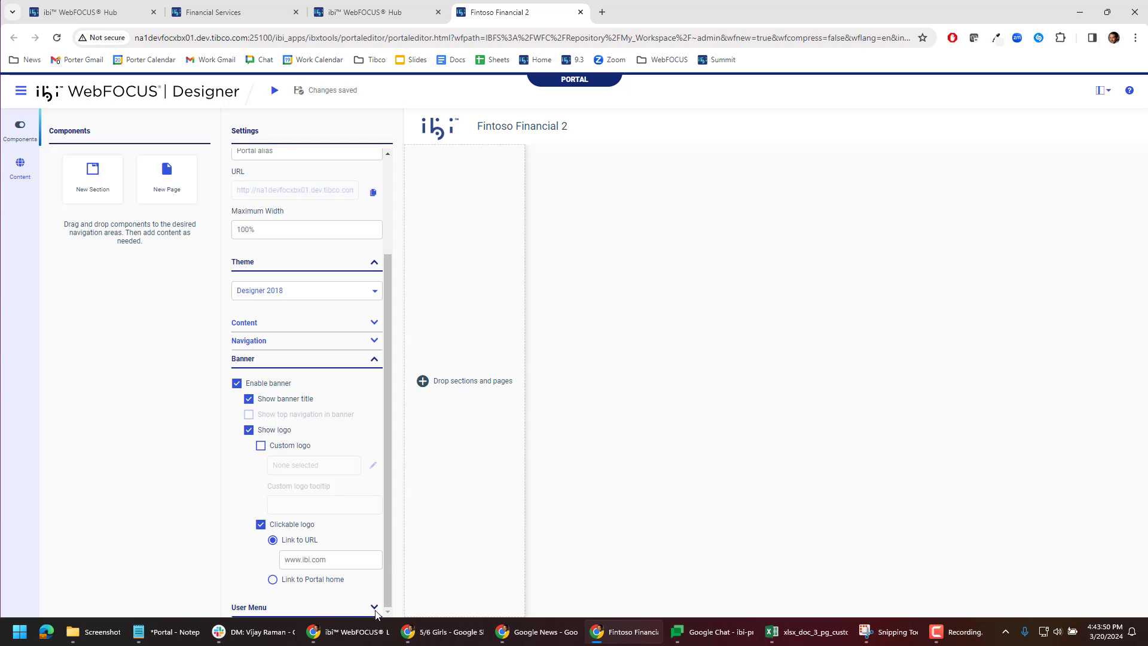
scroll(344, 580, down, 3)
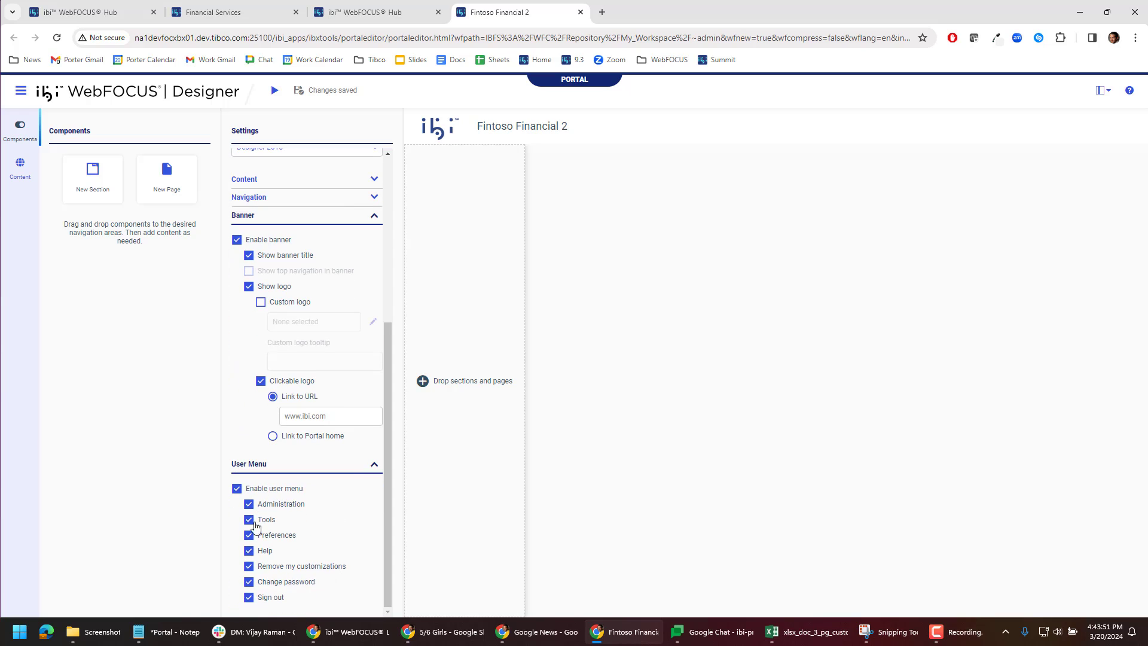
scroll(281, 419, up, 5)
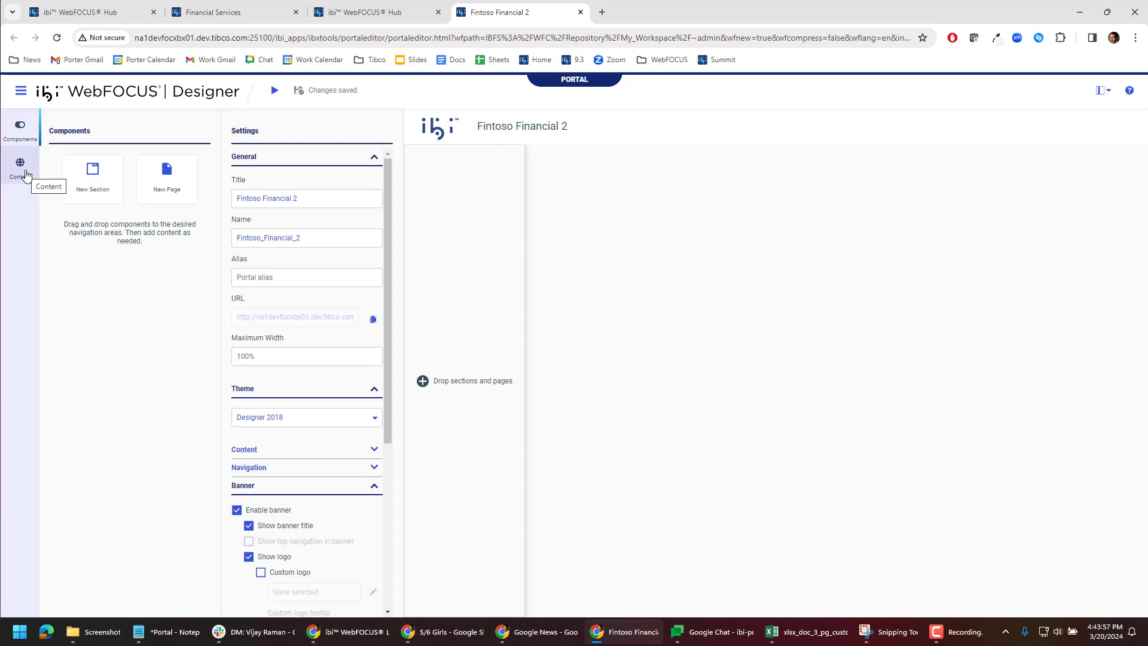
Step: Add Sales by Product from My Workspace to the portal navigation as a linked page
click(25, 175)
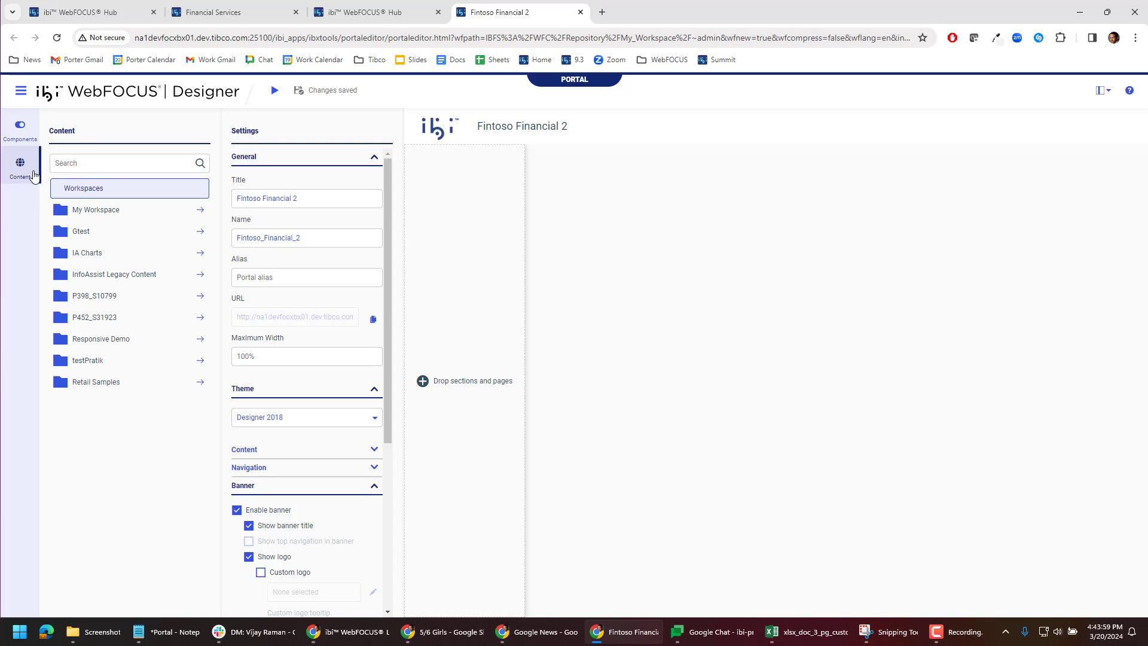
click(115, 209)
click(120, 212)
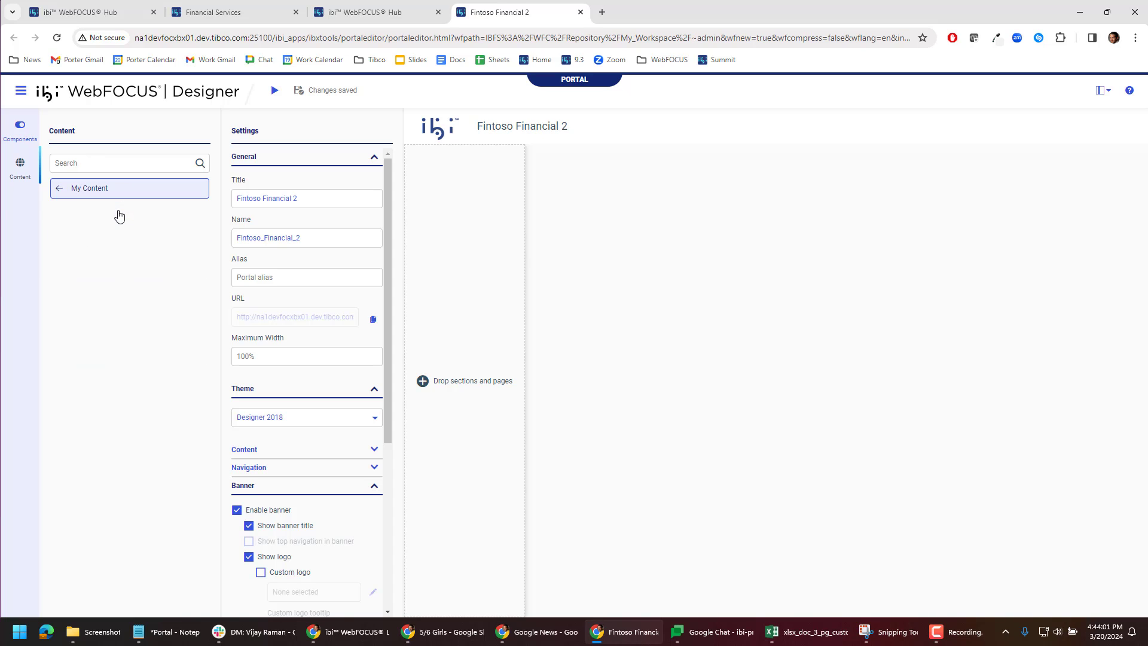
drag(94, 276, 441, 296)
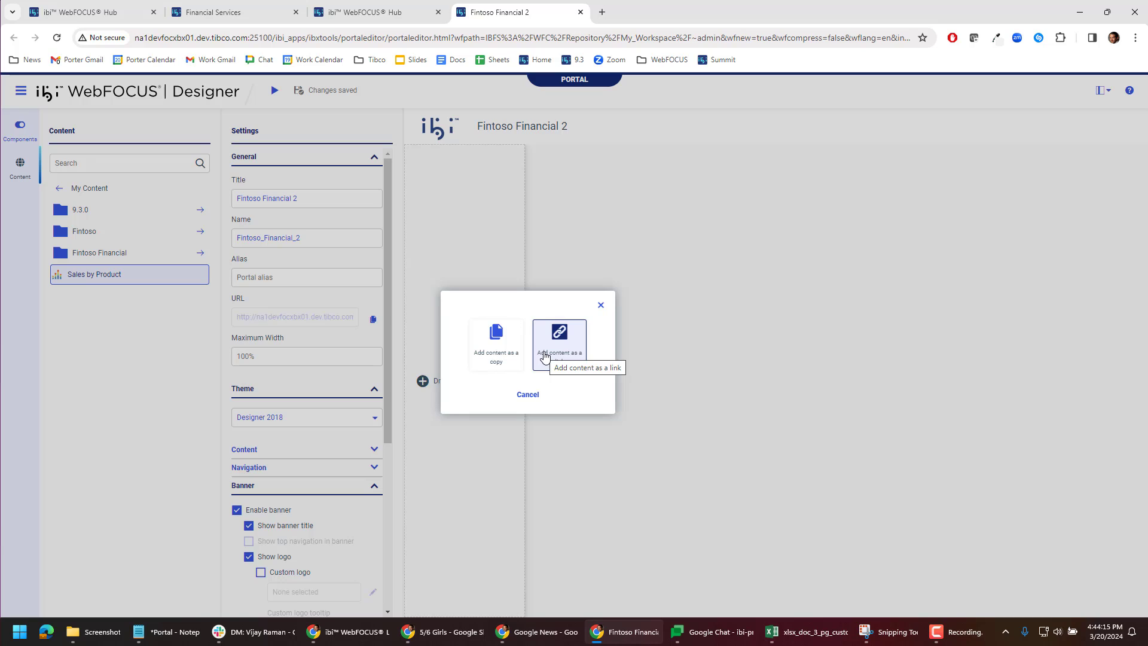
click(544, 356)
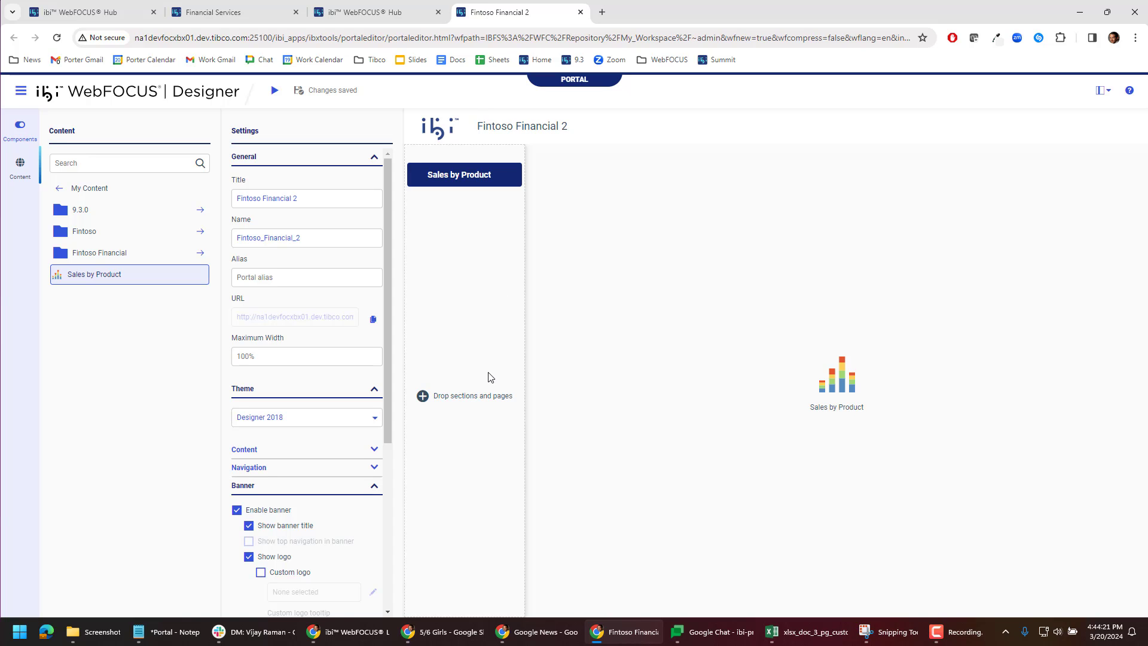
Step: Add Product Overview from the 9.3.0 folder to the navigation as a linked page
click(130, 217)
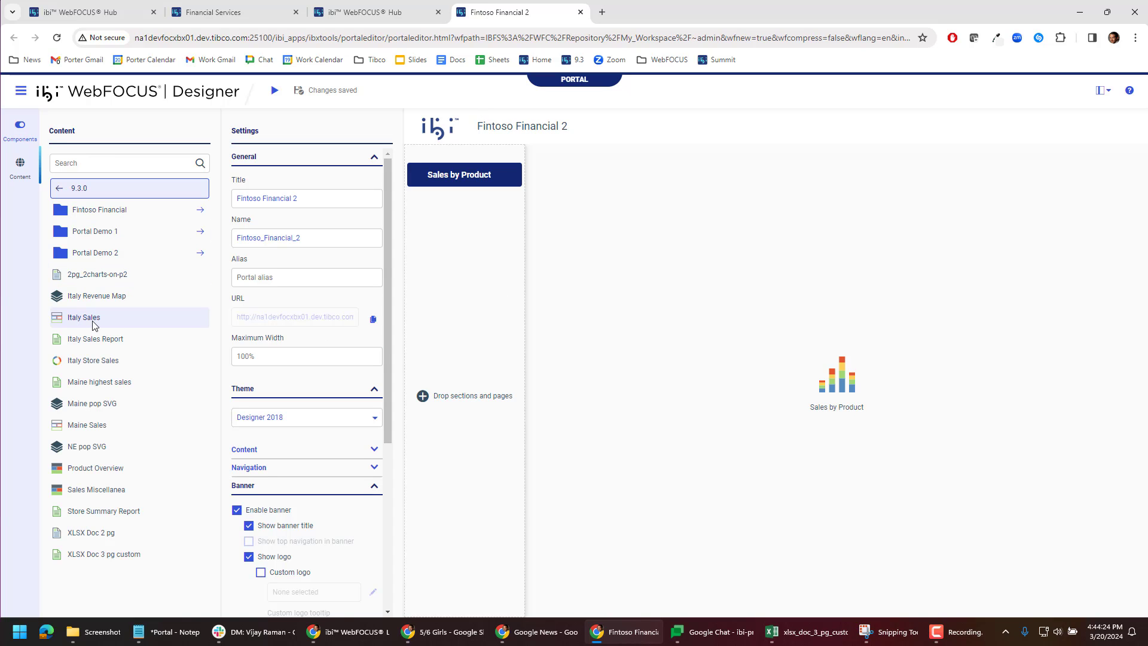
drag(93, 473, 437, 293)
click(575, 299)
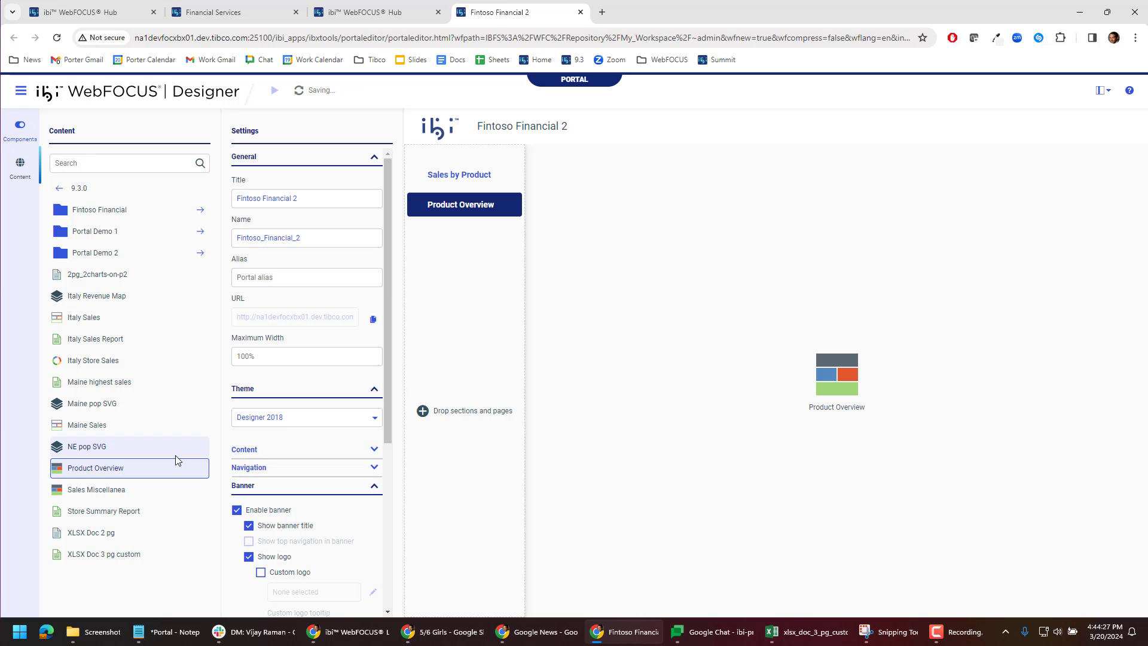
Step: Add Sales Miscellanea and Store Summary Report to the navigation as linked pages
drag(96, 489, 482, 292)
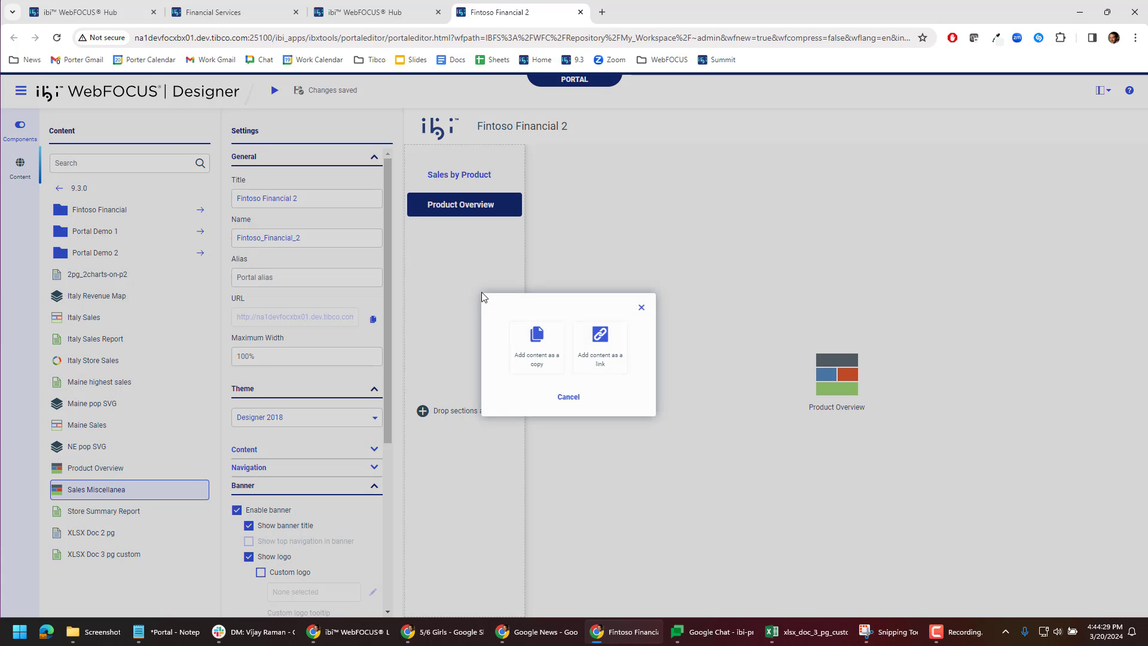
click(601, 353)
drag(137, 511, 465, 315)
click(599, 370)
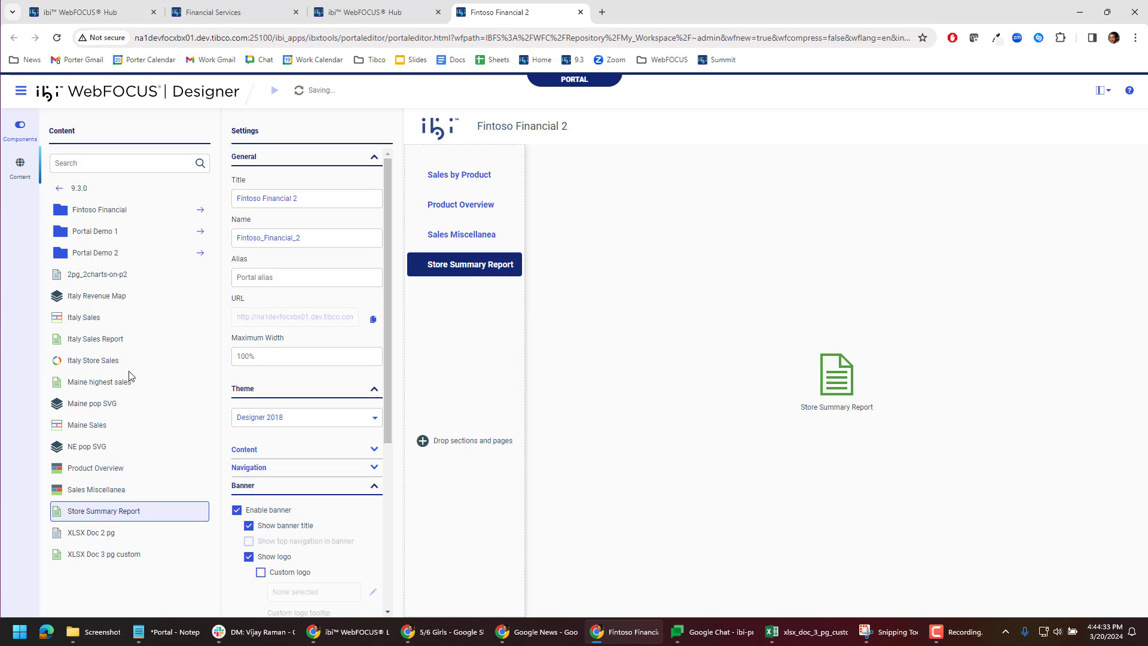
Step: Add Italy Sales Report to the navigation as a linked page
drag(89, 348, 466, 323)
click(563, 374)
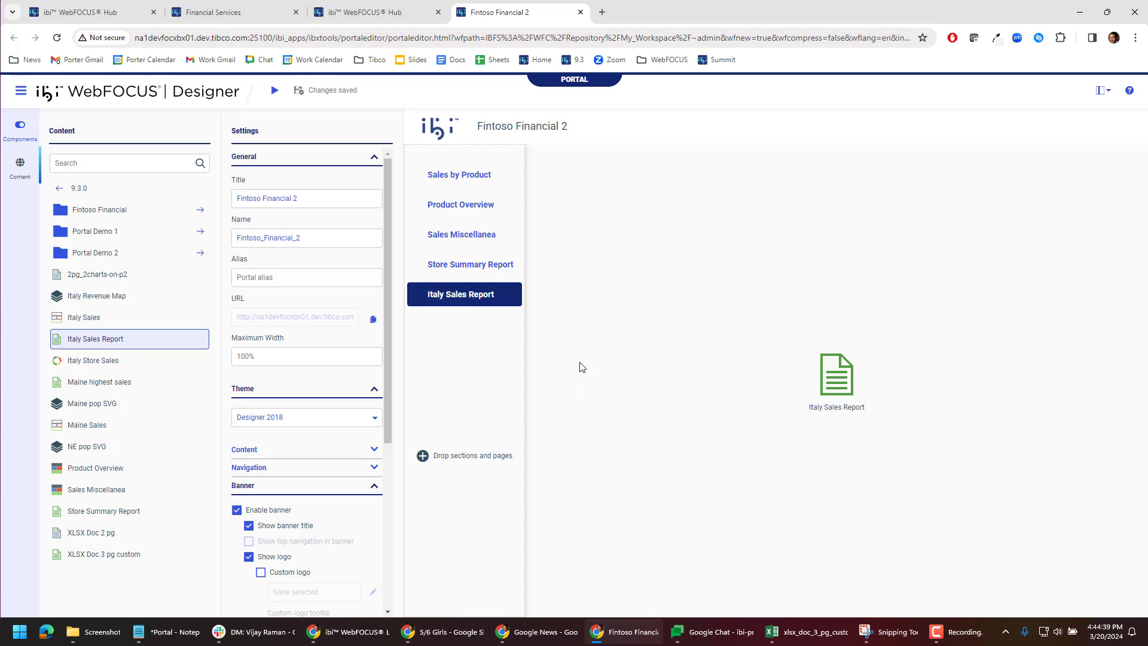
Step: Move the Product Overview page below Sales Miscellanea in the navigation
drag(475, 206, 482, 269)
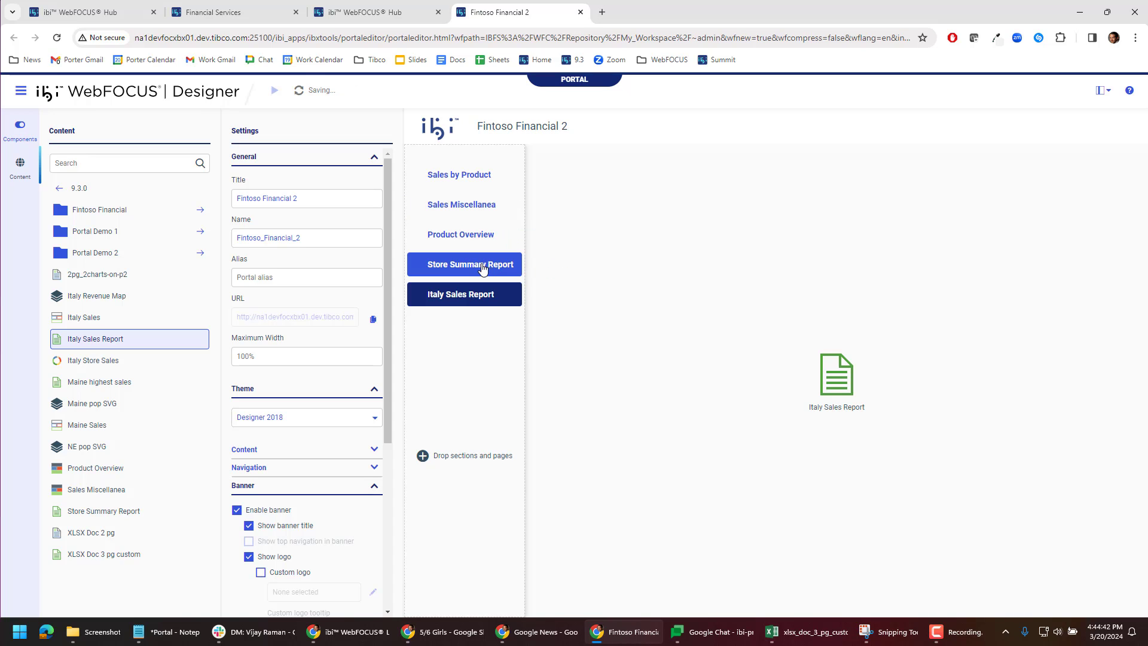
Step: Open the Store Summary Report page's properties and review its Advanced and Query Detail tabs
right_click(450, 267)
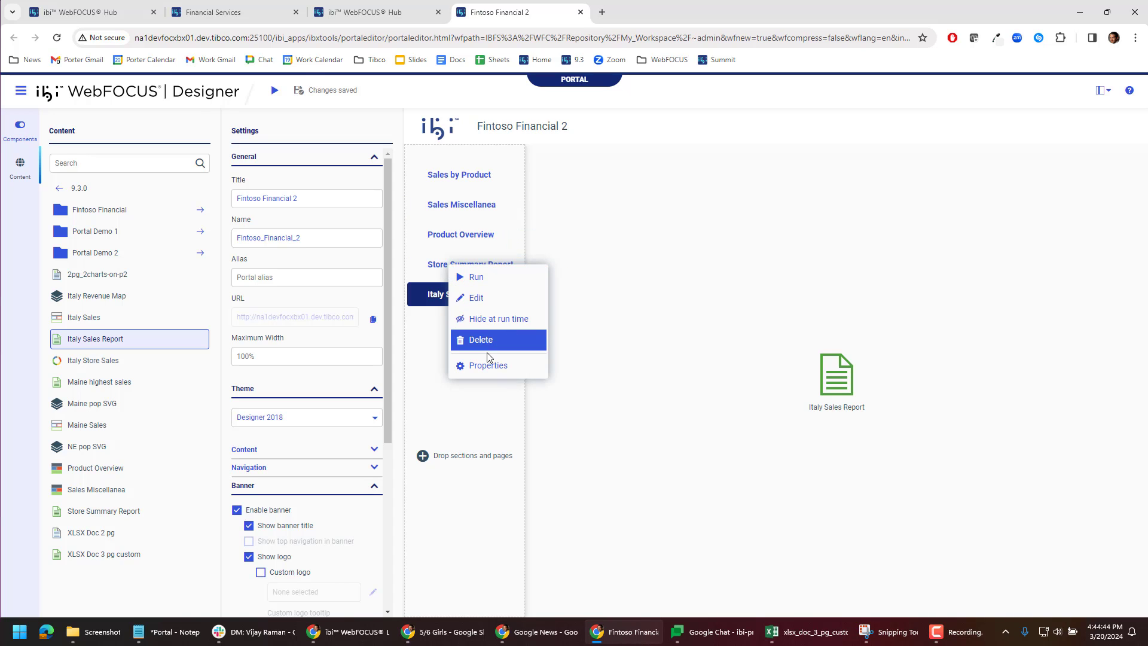
click(487, 365)
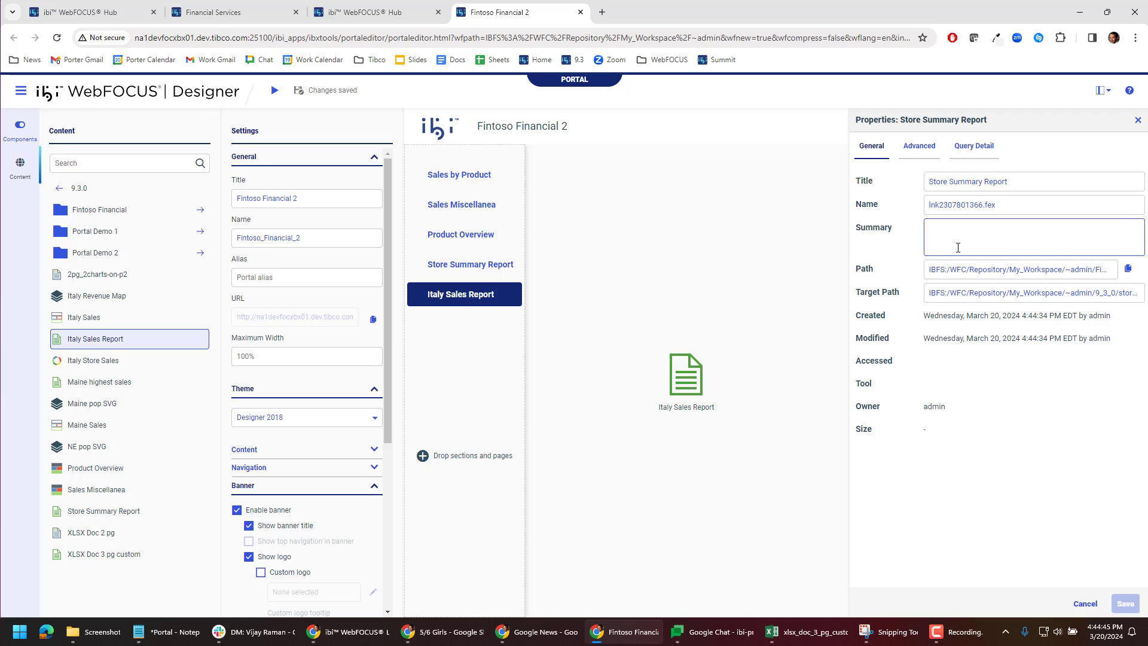
click(919, 146)
click(974, 146)
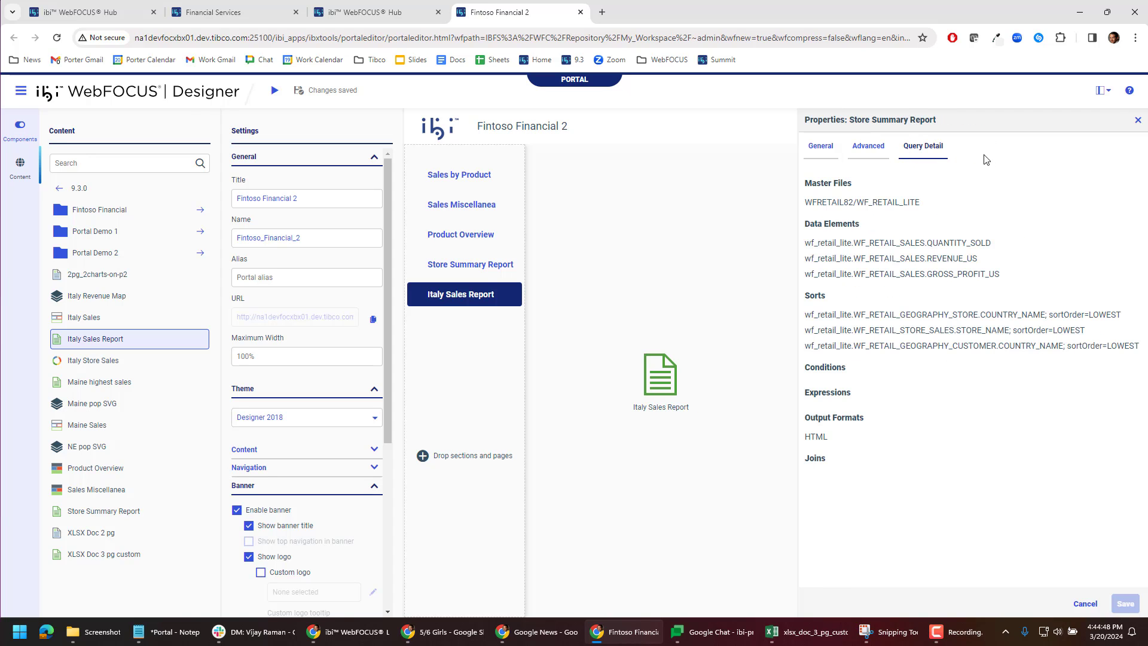
click(1137, 120)
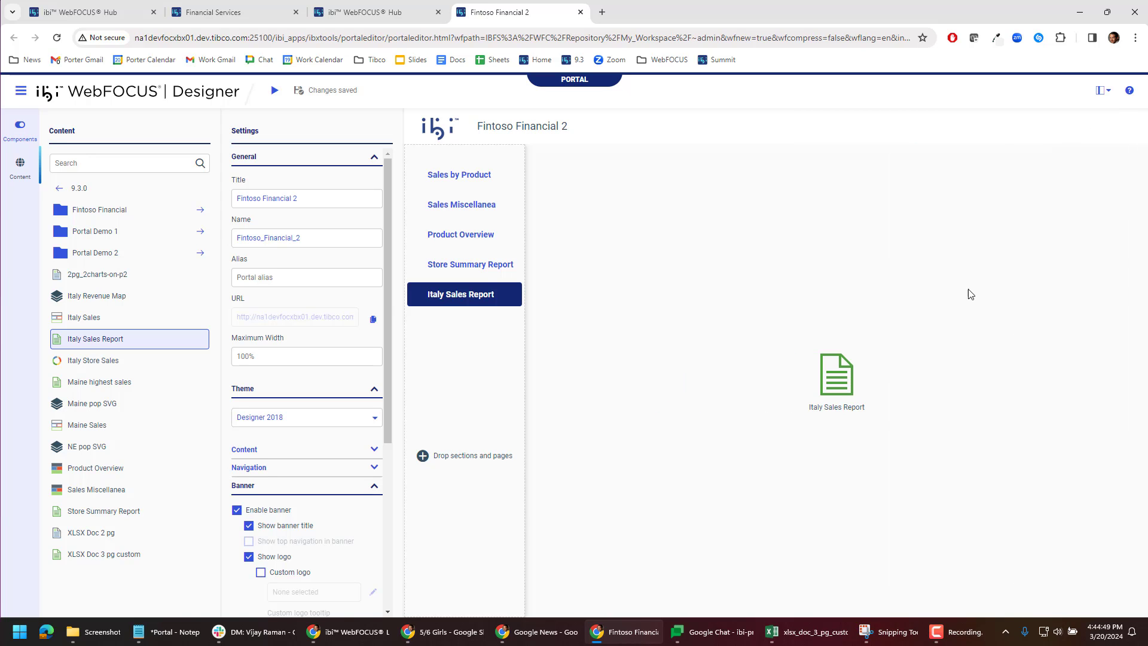
Step: Select the Product Overview page and switch on live preview in the portal settings
click(458, 239)
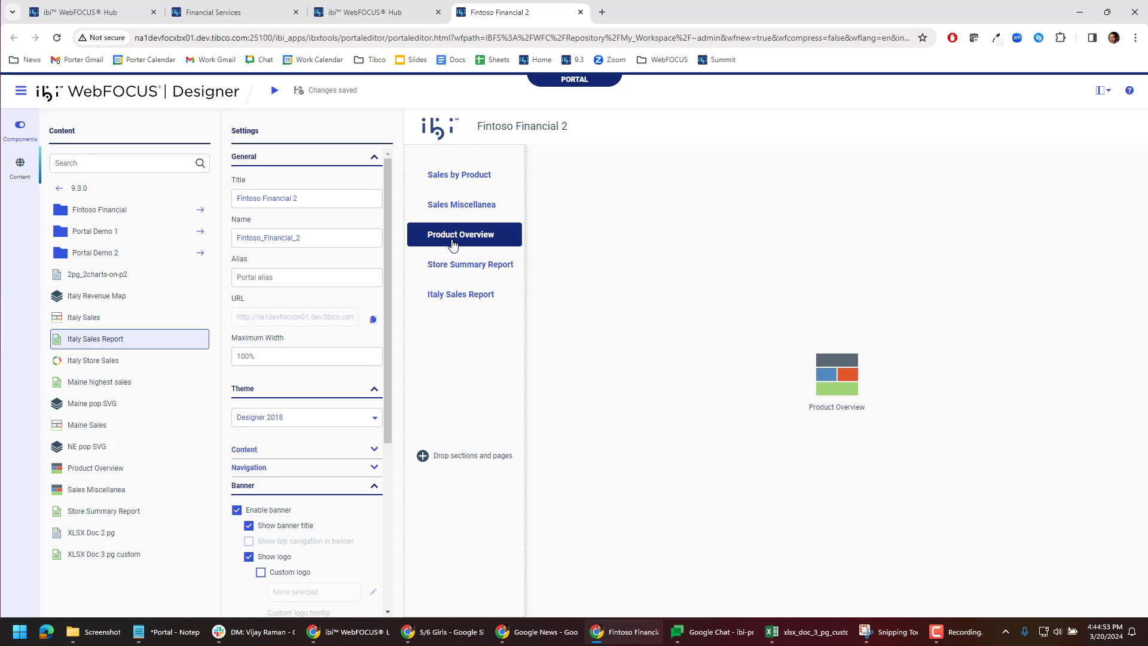
click(374, 450)
click(365, 477)
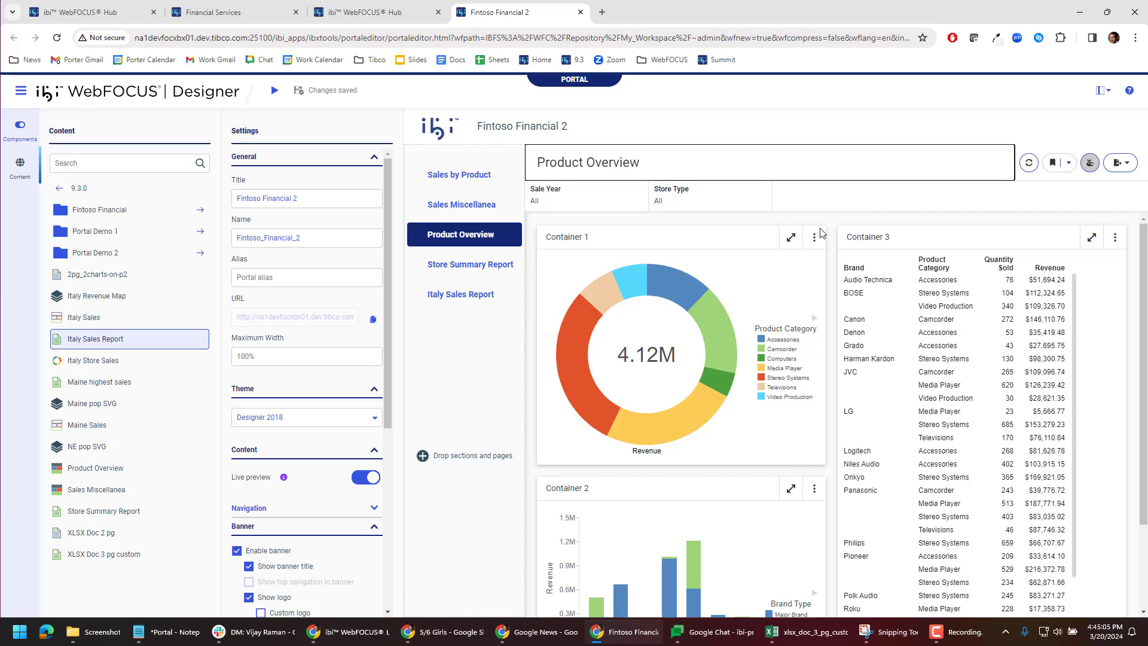
Step: Open the Product Overview page for editing in the designer, then return to the portal tab
right_click(472, 236)
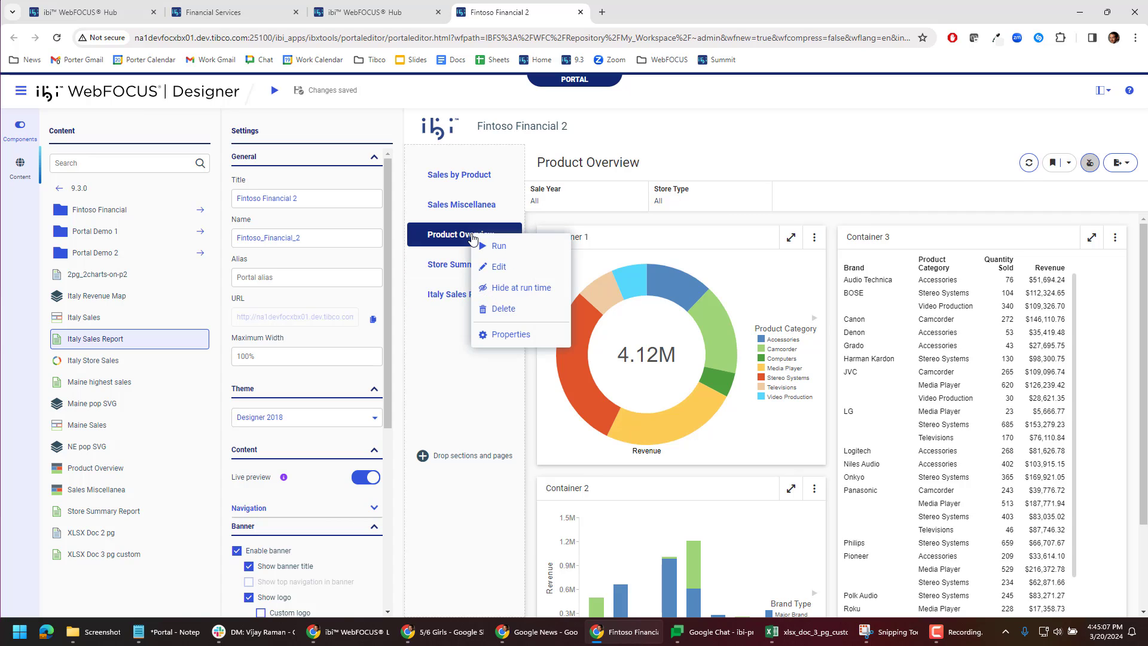
click(507, 270)
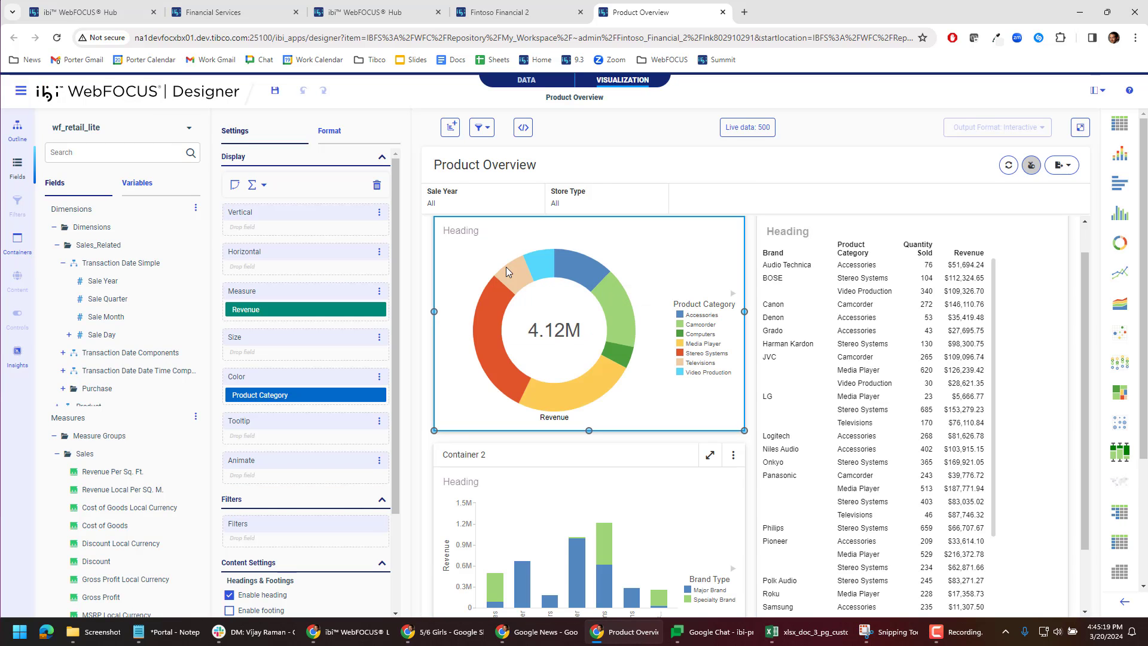
click(510, 8)
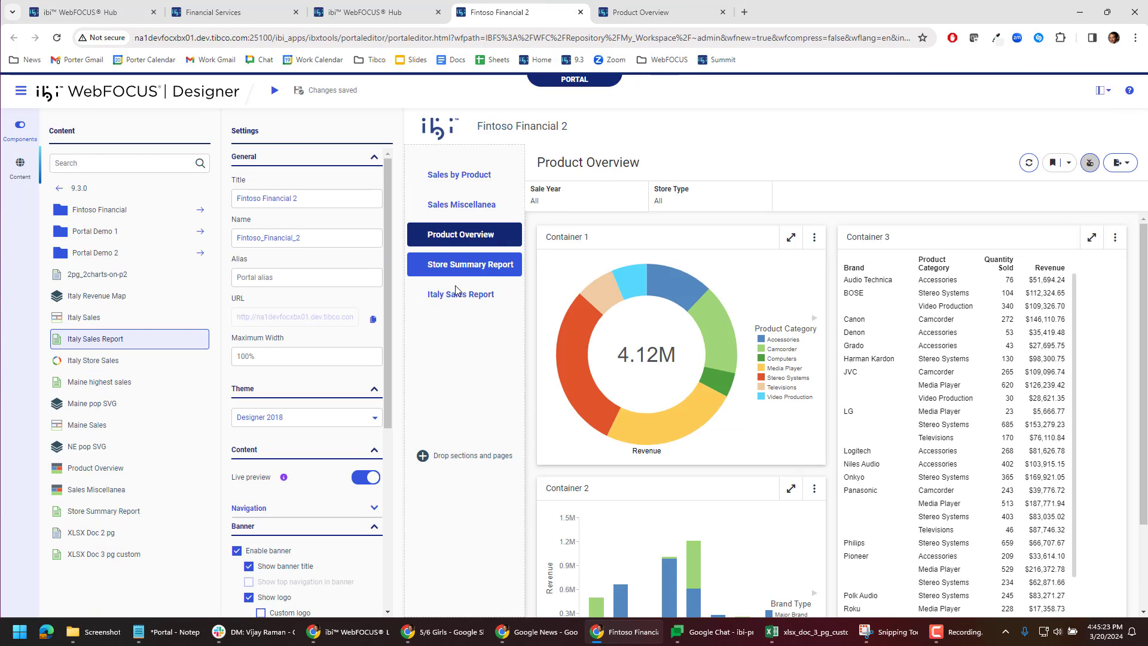
Step: Turn off live preview and switch the portal navigation to Top Navigation
click(366, 477)
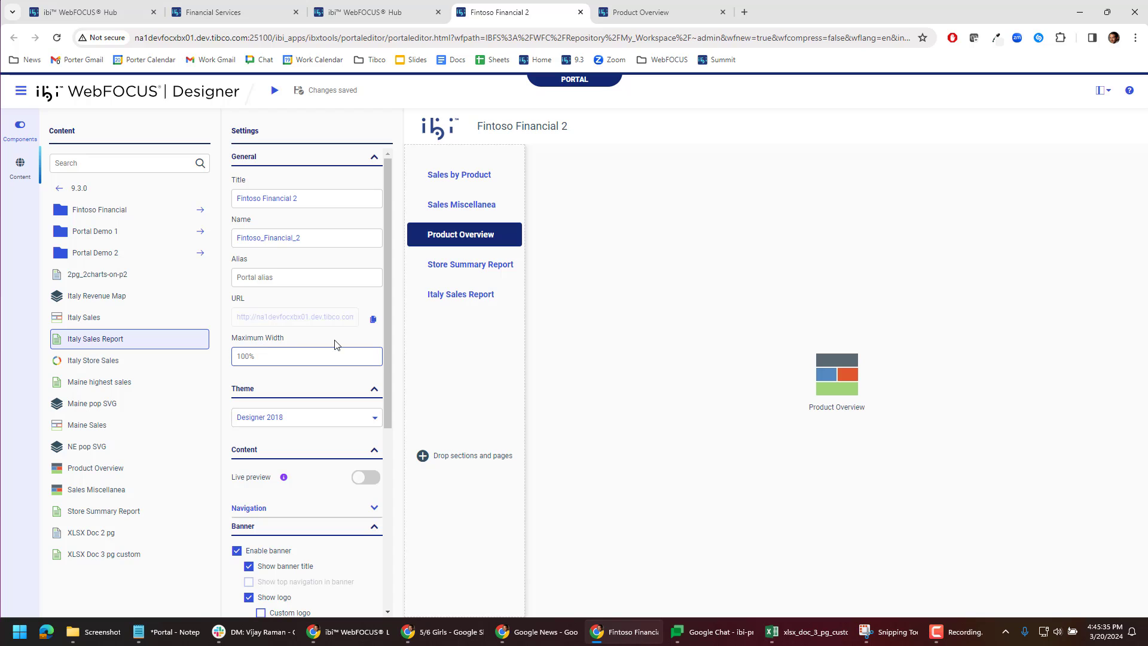
scroll(387, 393, down, 4)
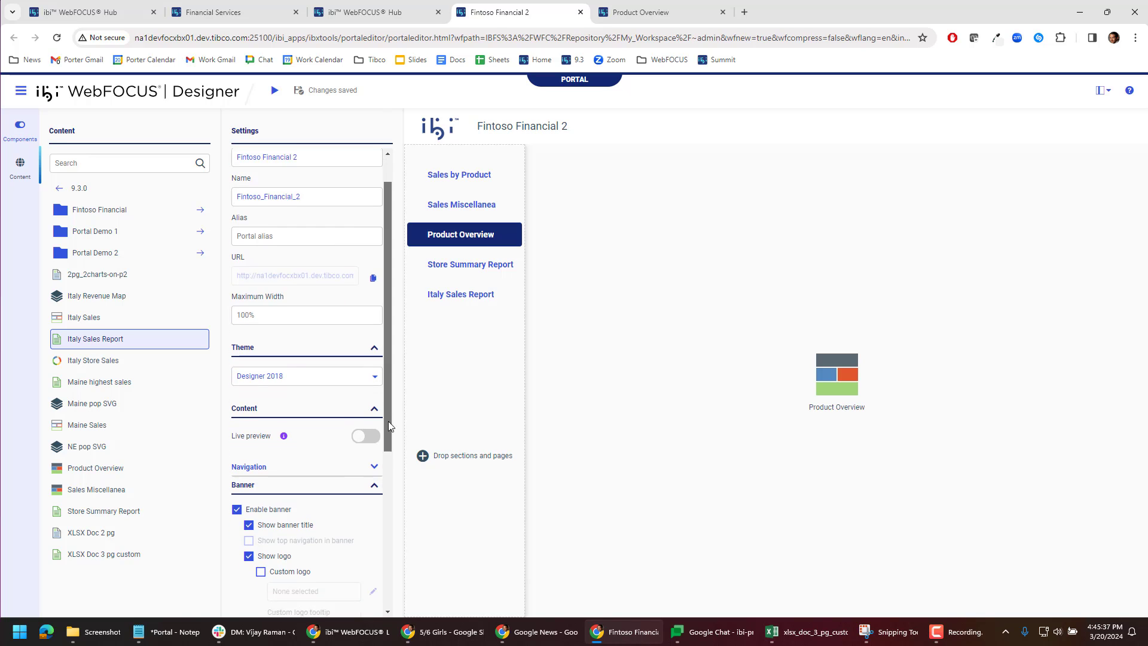
click(374, 300)
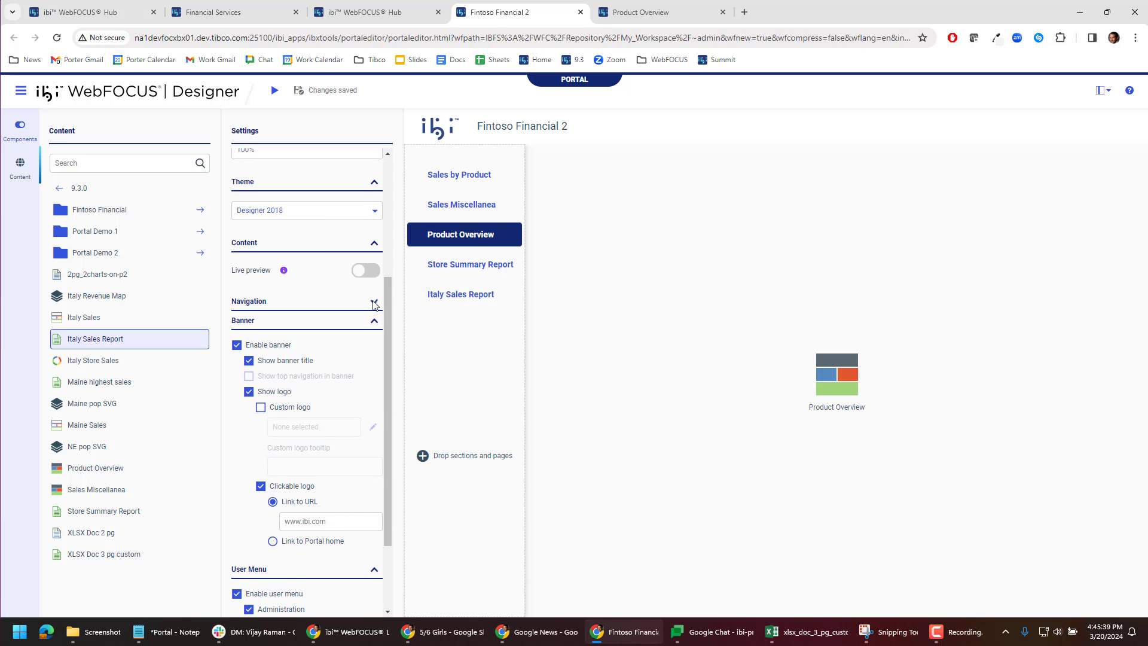
click(343, 355)
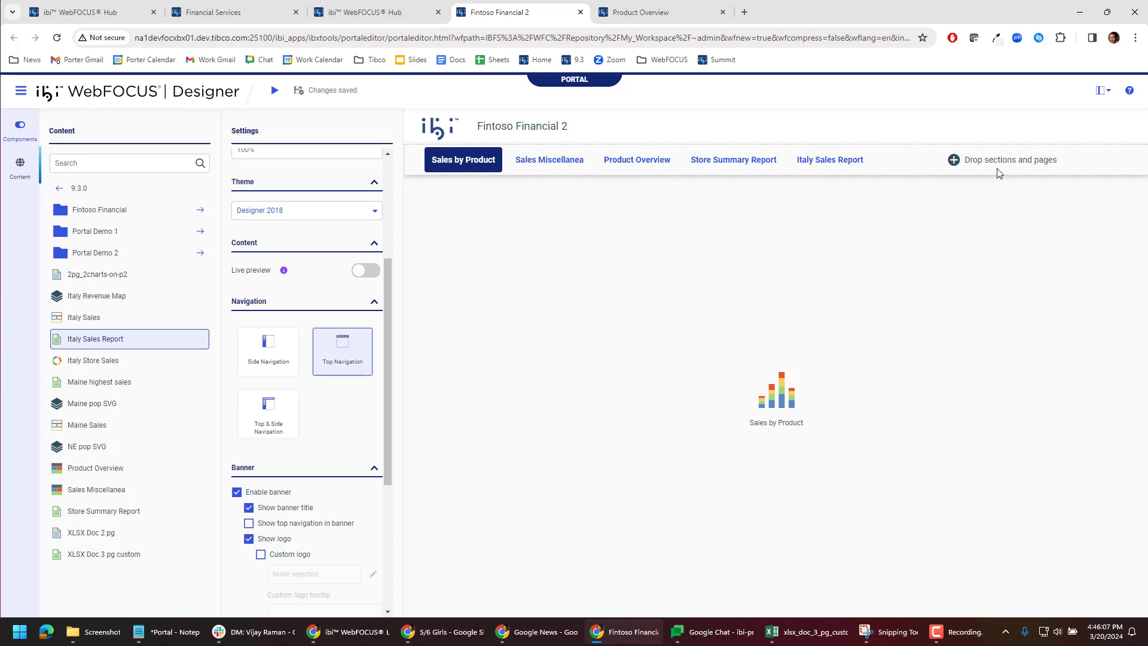
Step: Add a new section to the end of the top navigation bar
click(20, 125)
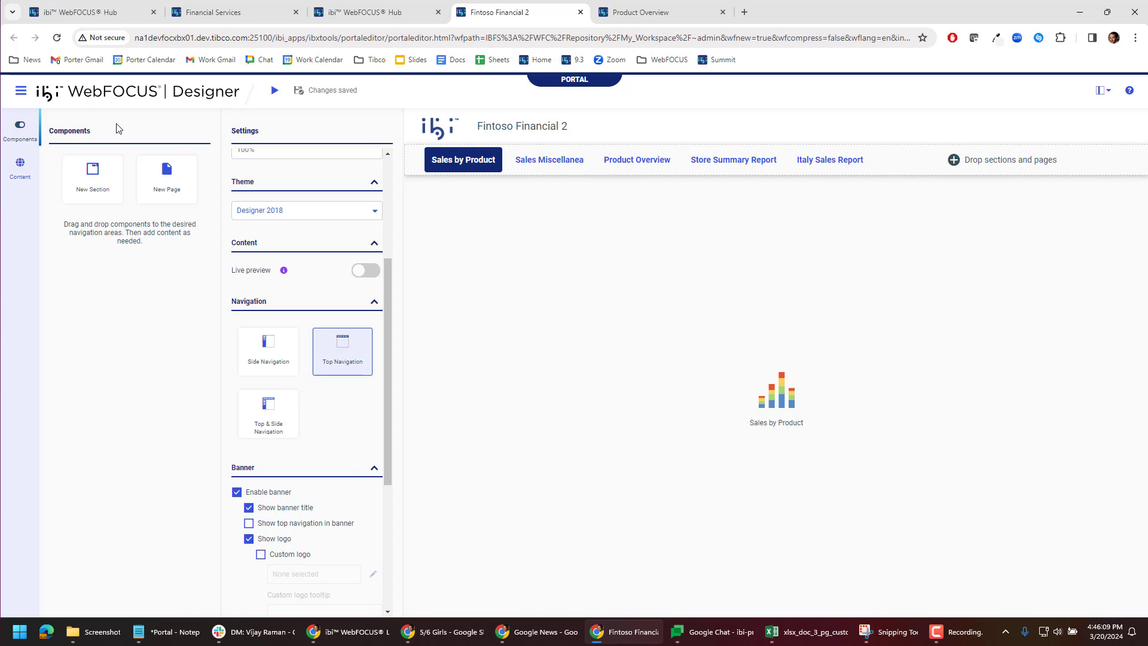
drag(93, 182, 995, 151)
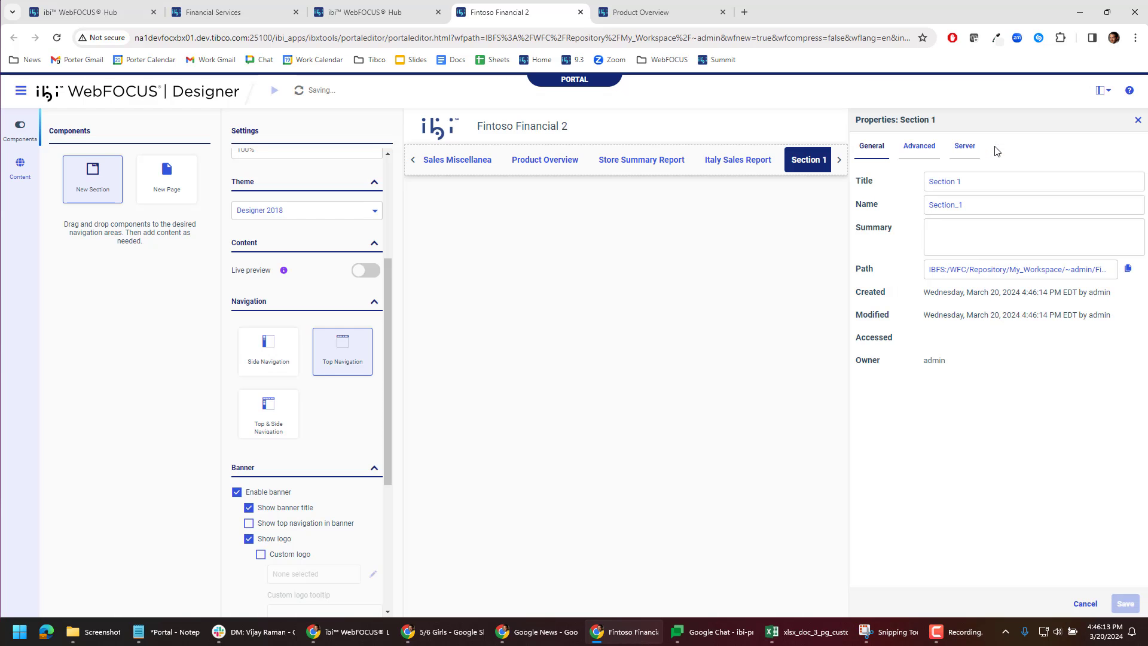
click(1138, 121)
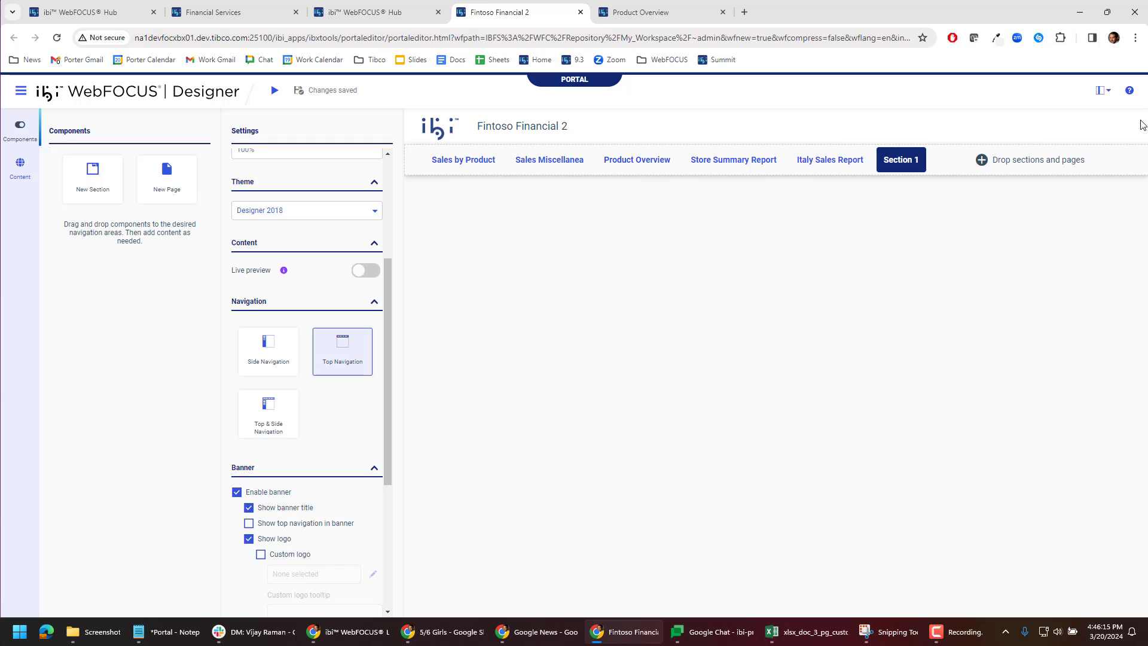
Step: Switch to Side Navigation and add Maine highest sales into the new section as a linked page
click(270, 362)
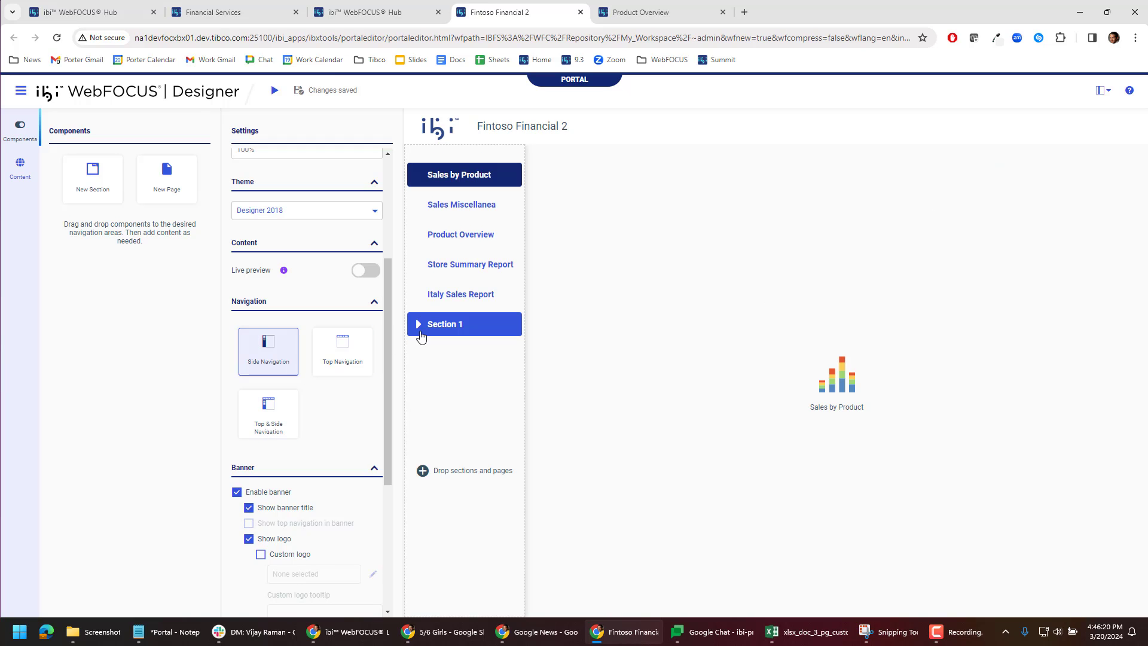
click(20, 169)
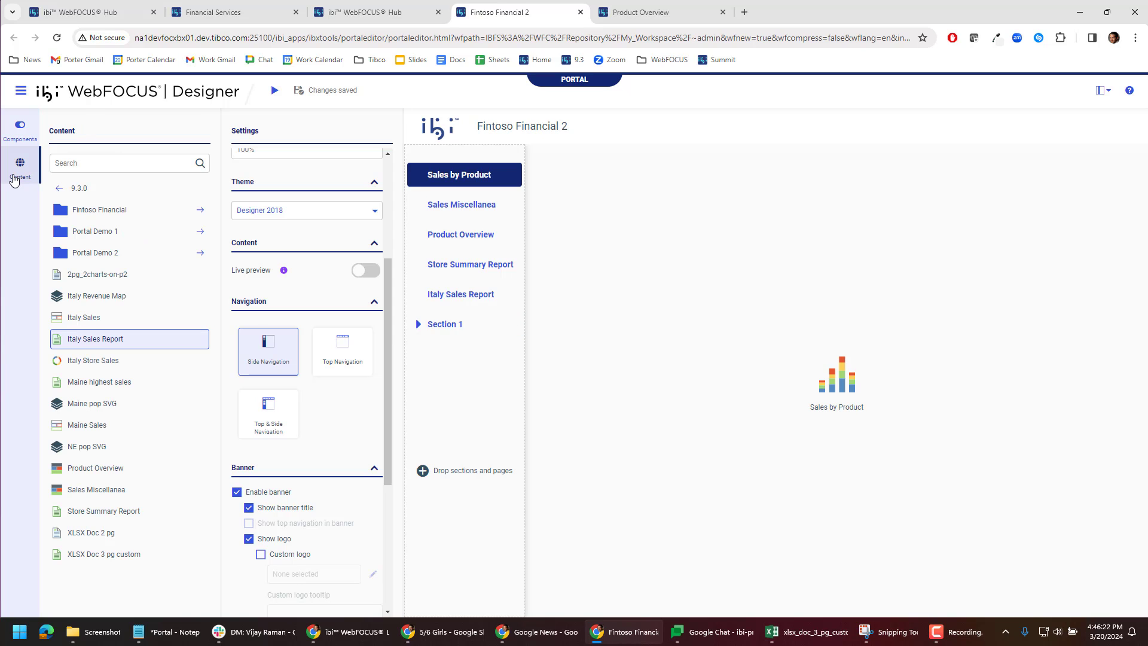
drag(95, 382, 432, 324)
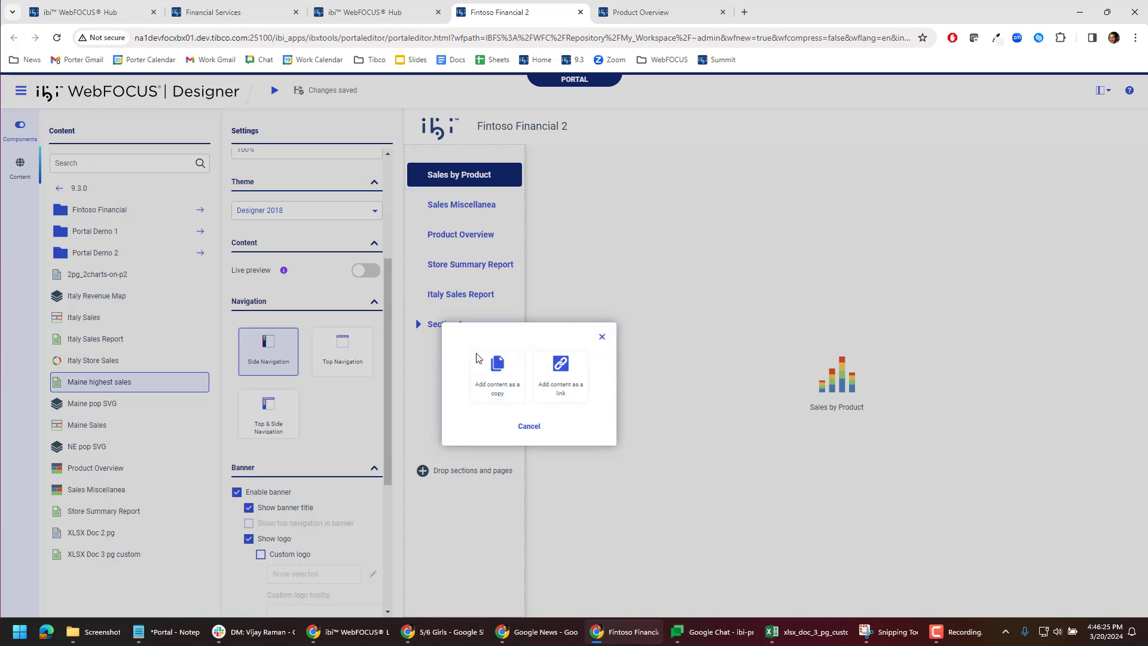
click(567, 377)
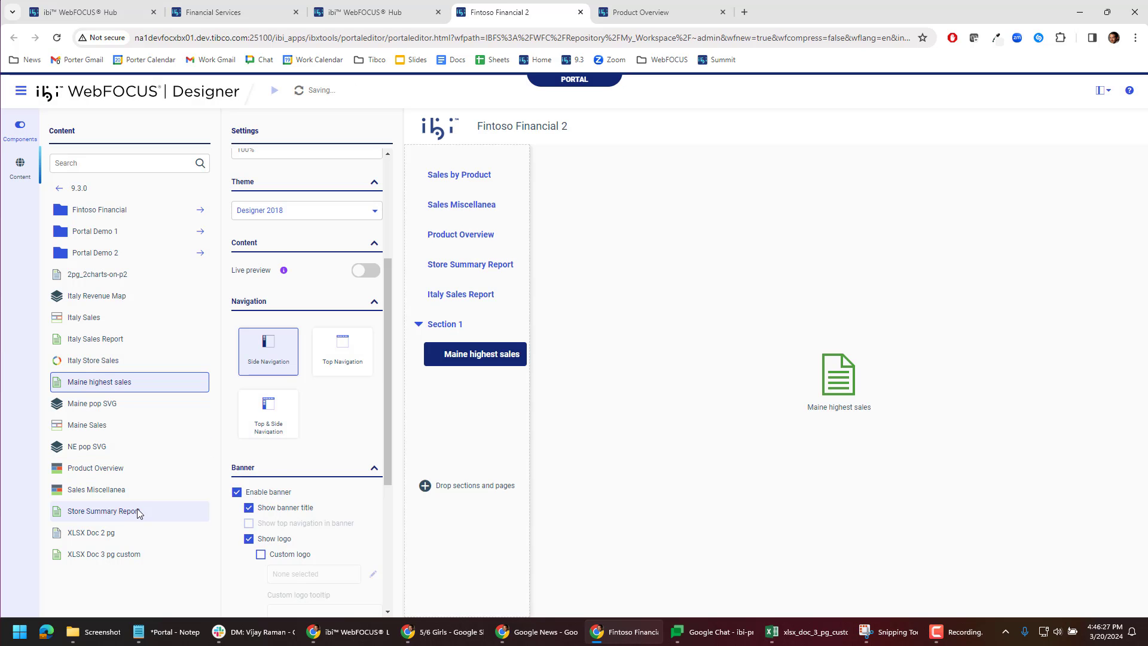
Step: Add Italy Revenue Map into the new section as a linked page
drag(88, 296, 460, 317)
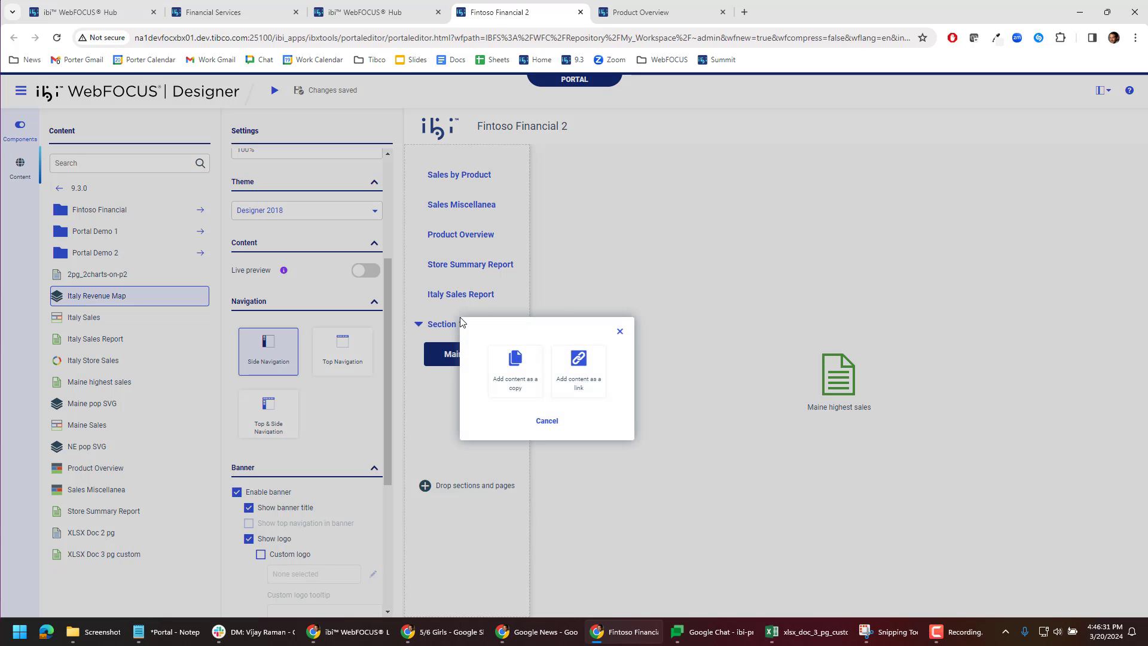
click(580, 366)
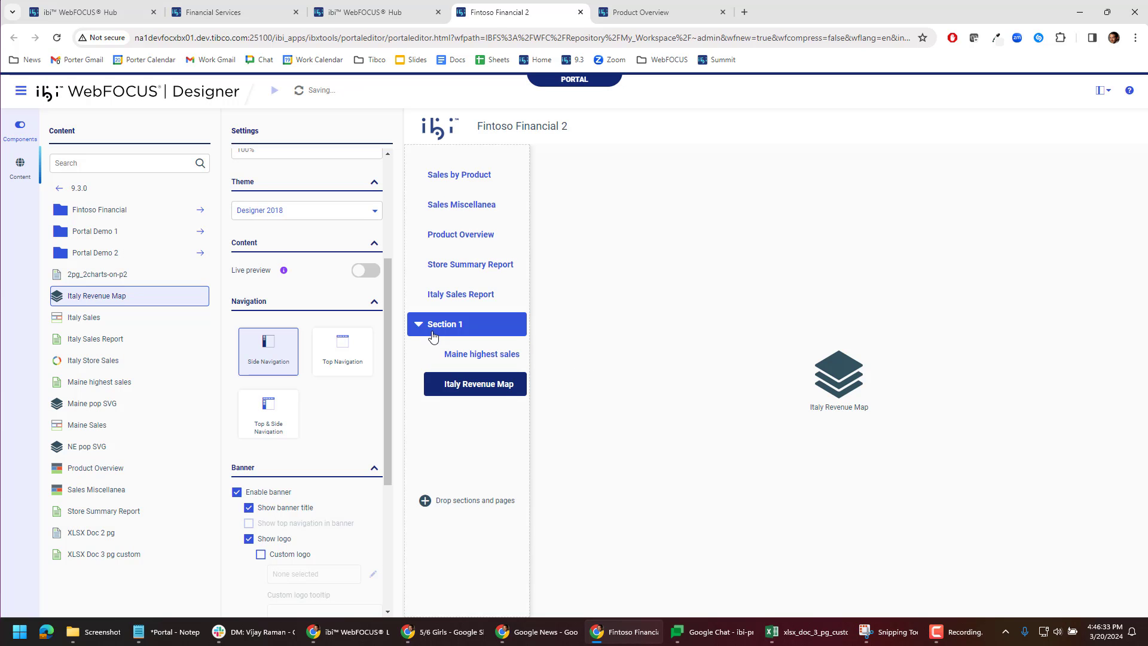
click(419, 325)
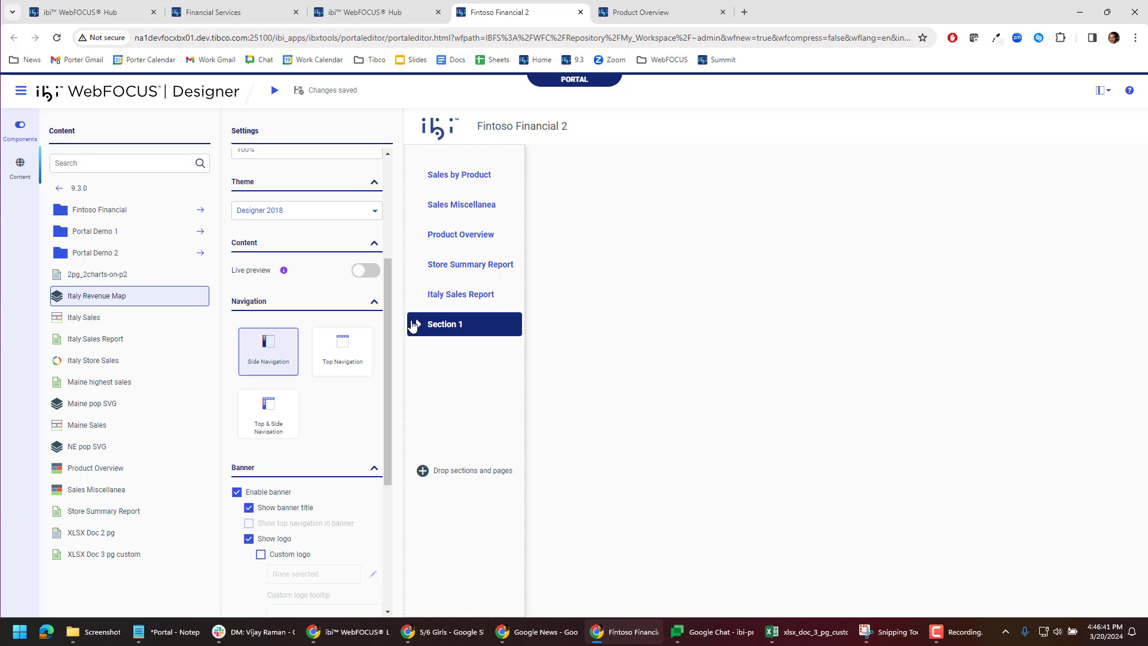
click(413, 326)
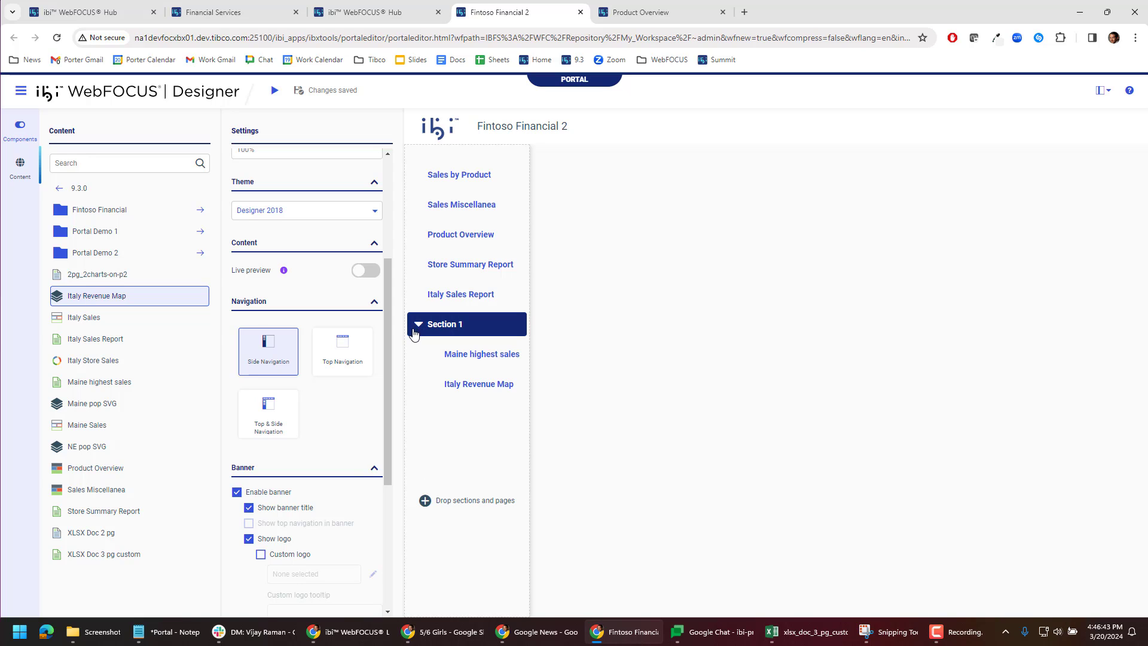
Step: Change the navigation layout to Top & Side Navigation
click(342, 354)
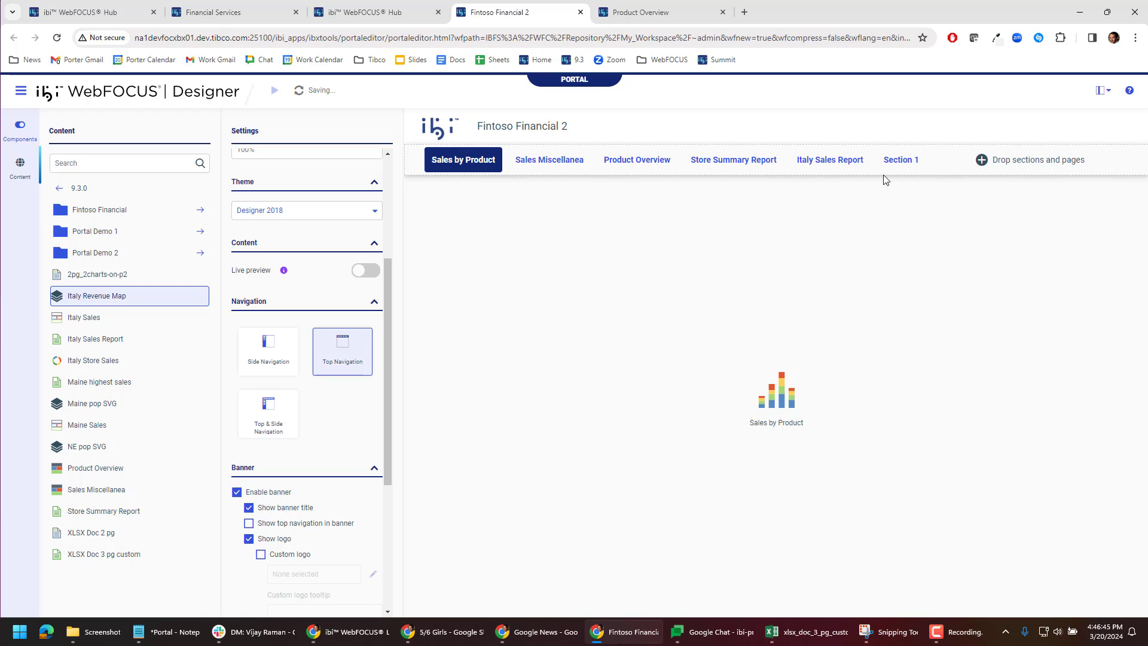
click(895, 163)
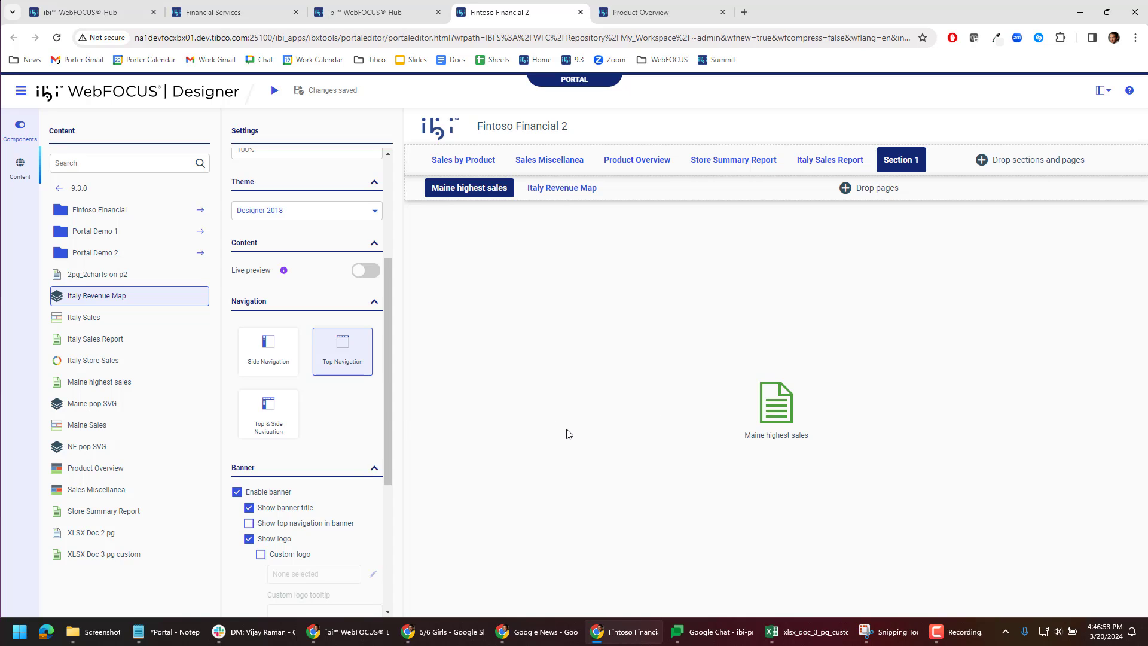
click(270, 435)
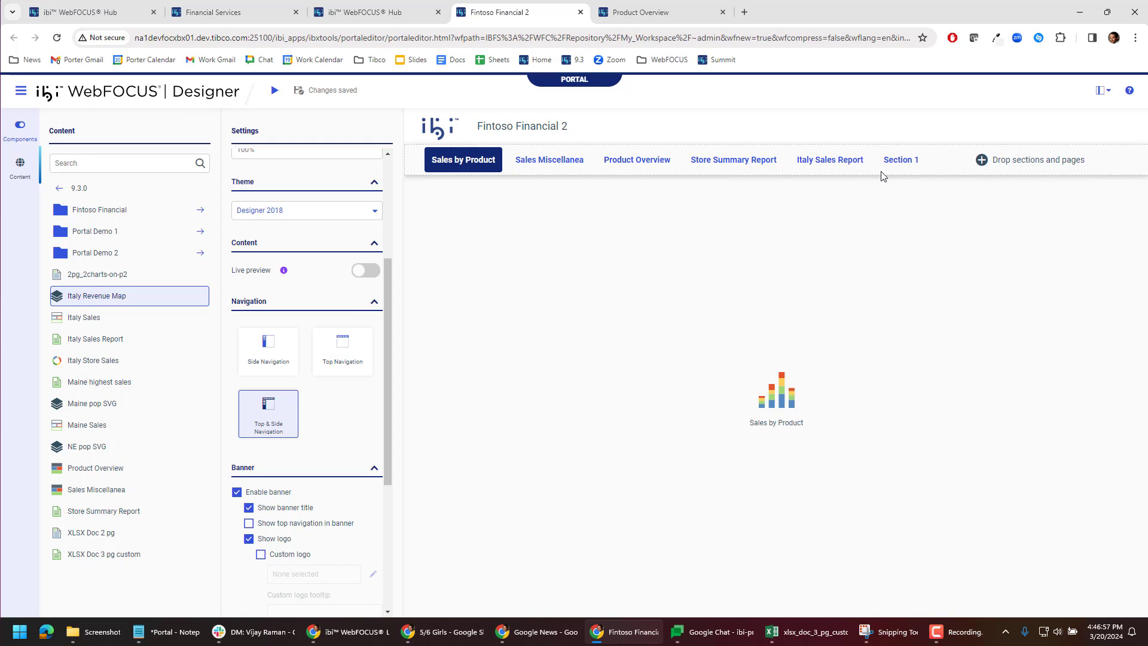
Step: Move the new section to sit right after Sales by Product in the top navigation, then run the portal
drag(883, 162, 430, 163)
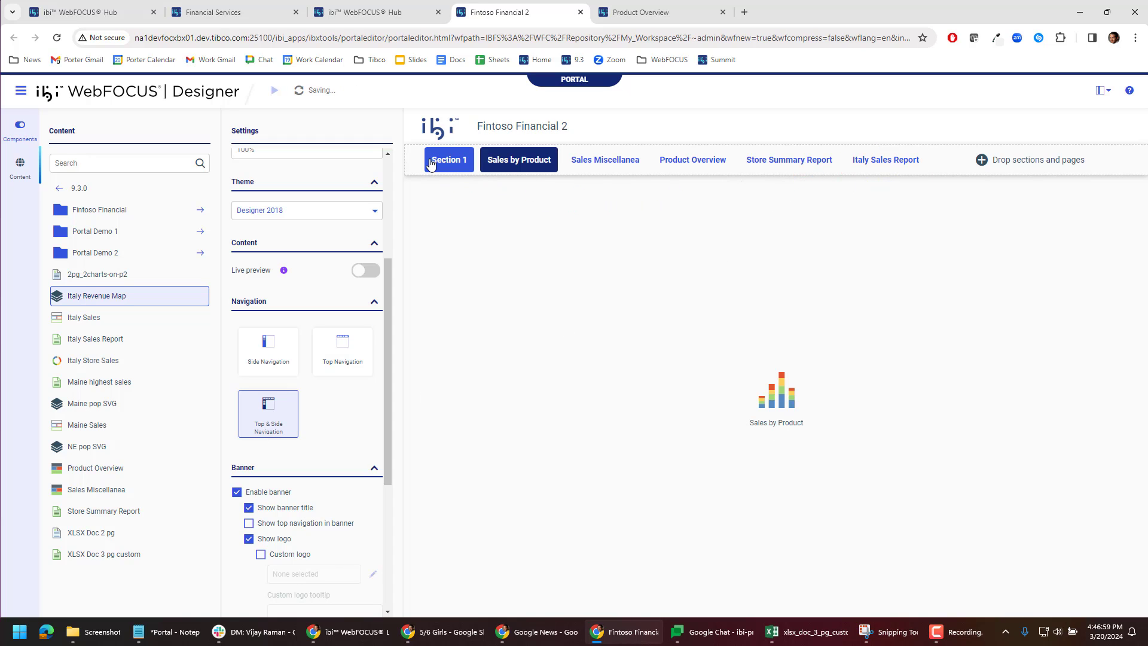
click(447, 161)
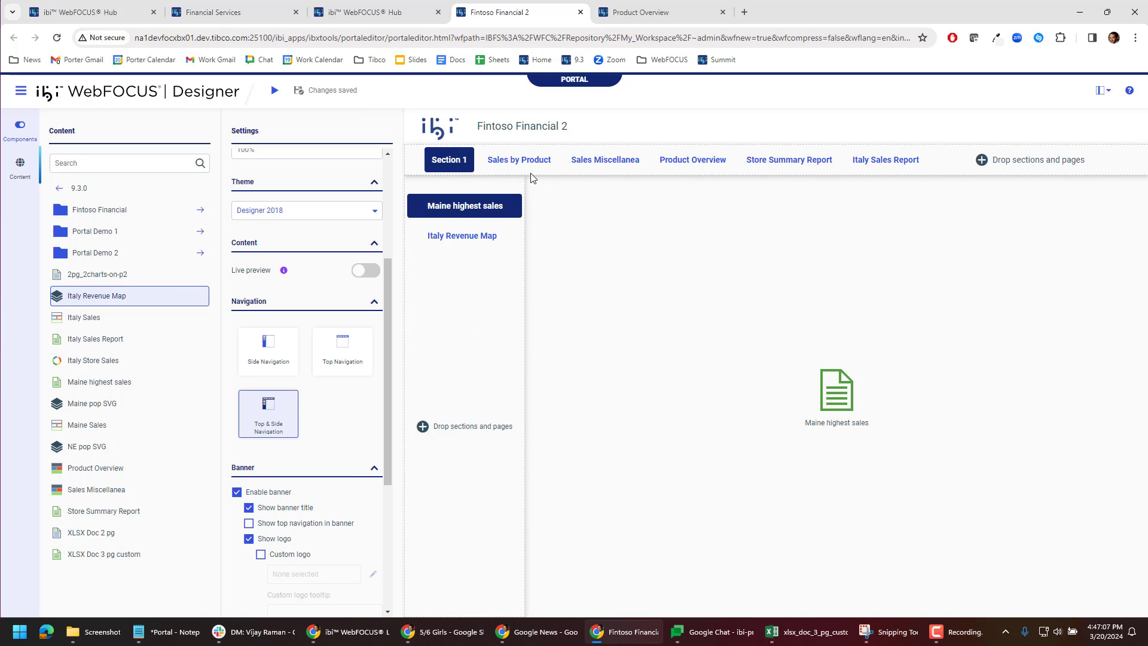
drag(451, 159, 532, 163)
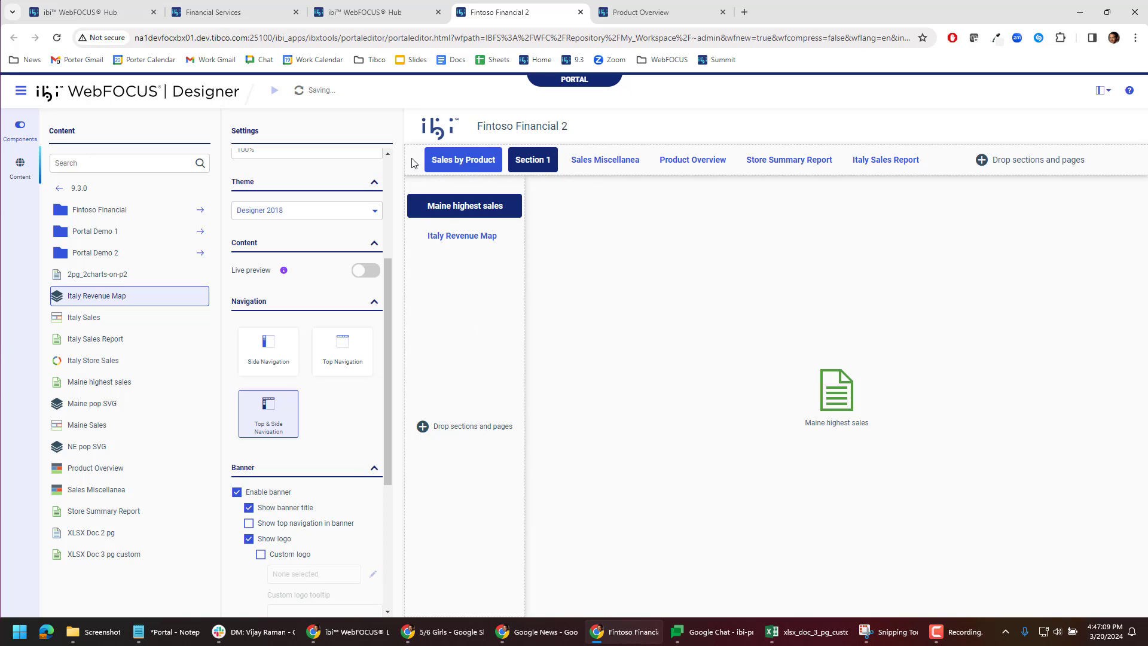
click(274, 92)
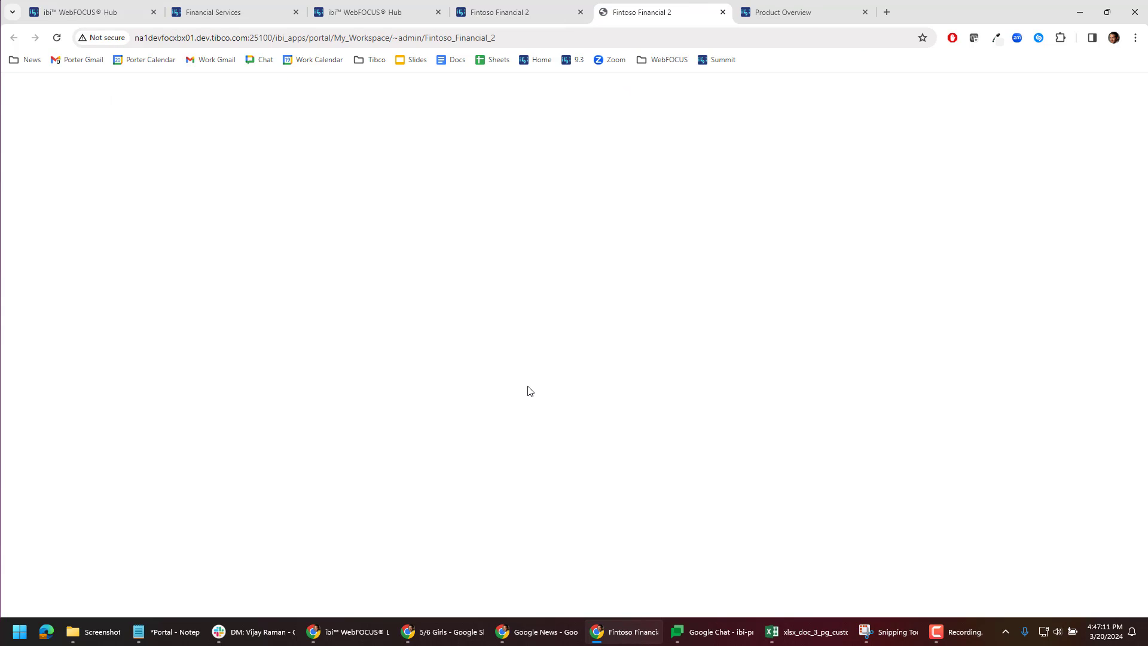